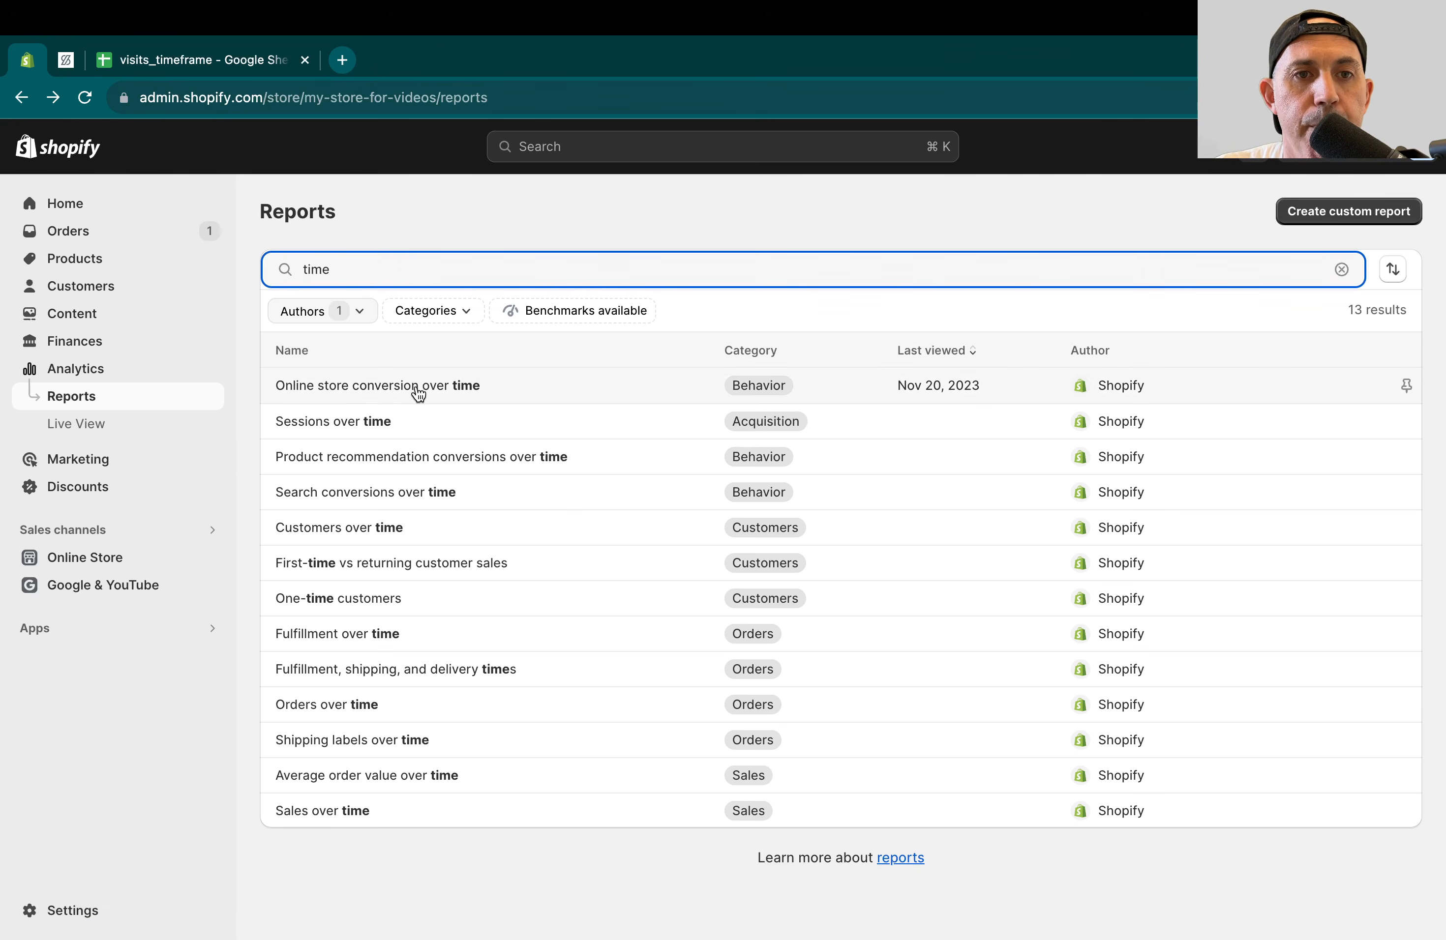
Step: Open the "Online store conversion over time" report, review its daily table and set the comparison to No comparison
{"action": "left_click", "coordinate": [511, 391]}
{"action": "left_click_drag", "start_coordinate": [287, 98], "coordinate": [485, 98]}
{"action": "left_click", "coordinate": [868, 239]}
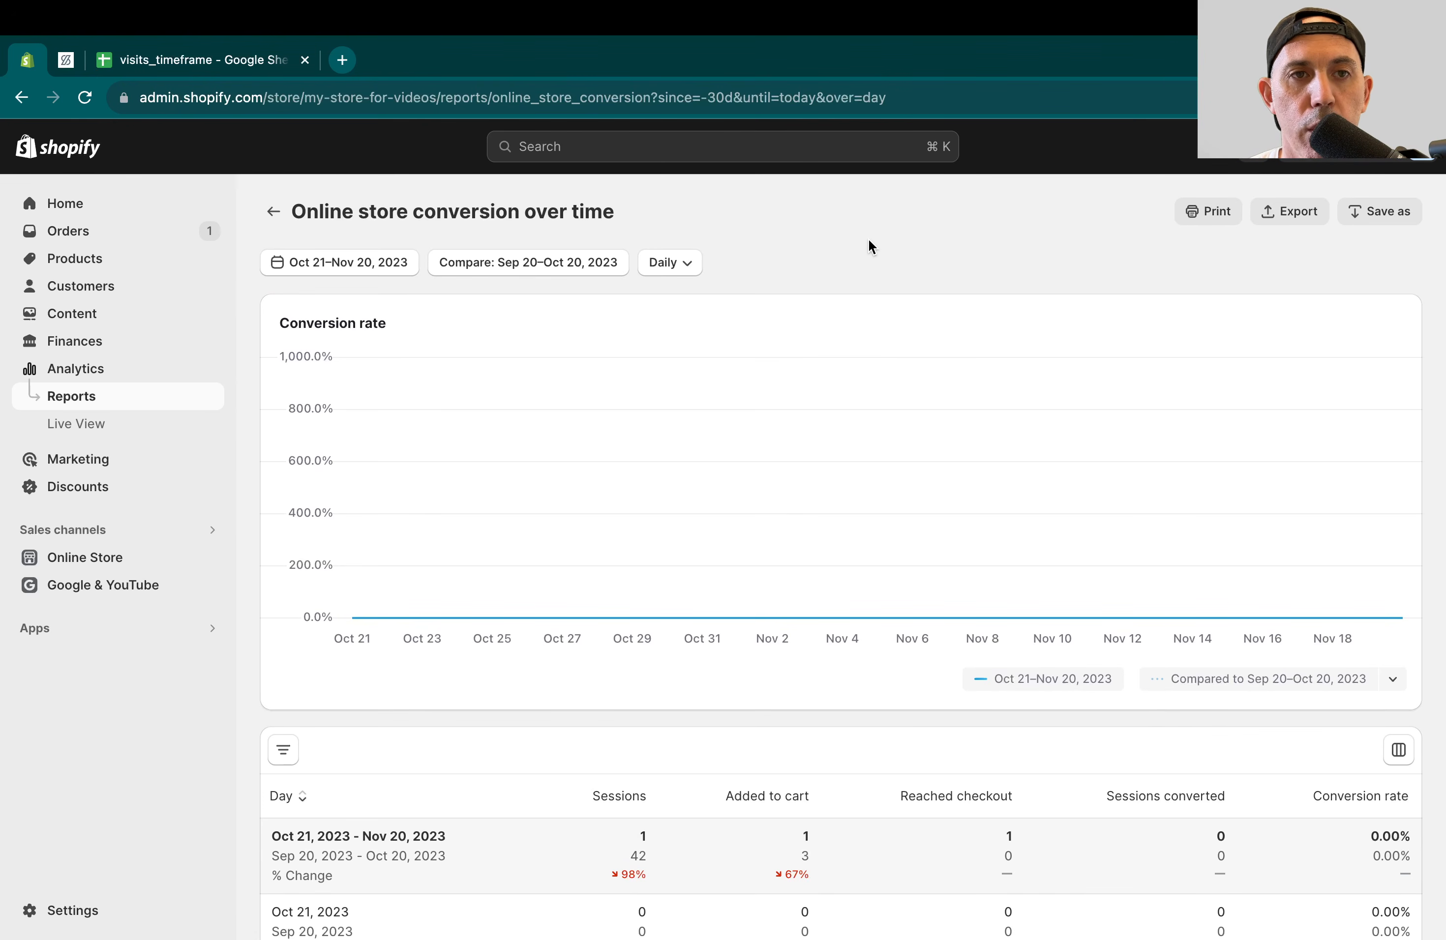
{"action": "scroll", "coordinate": [852, 437], "scroll_direction": "down", "scroll_amount": 8}
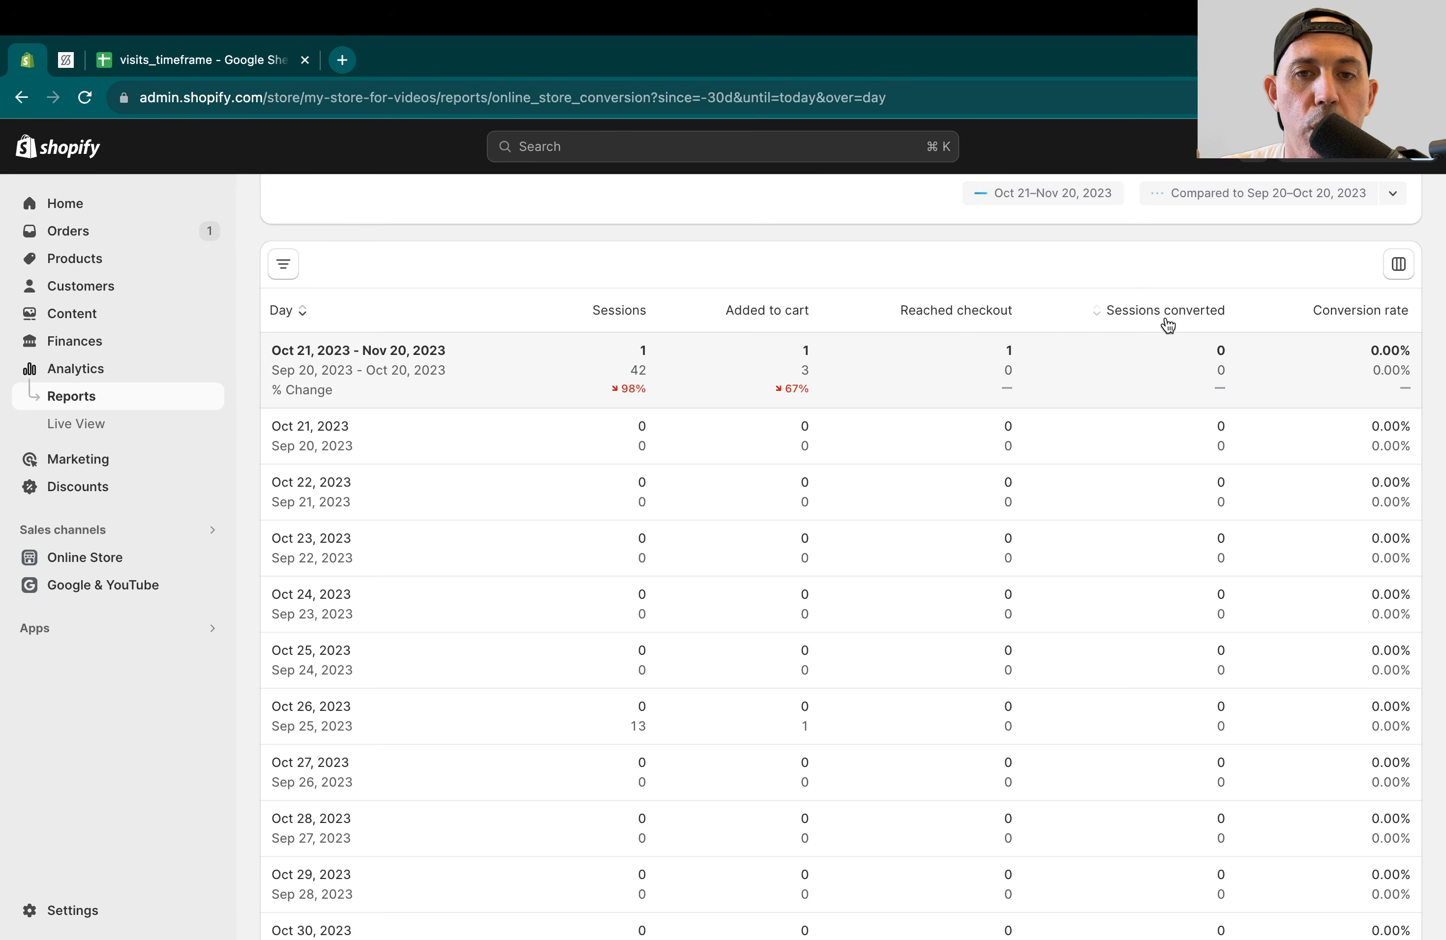
{"action": "scroll", "coordinate": [1057, 455], "scroll_direction": "up", "scroll_amount": 8}
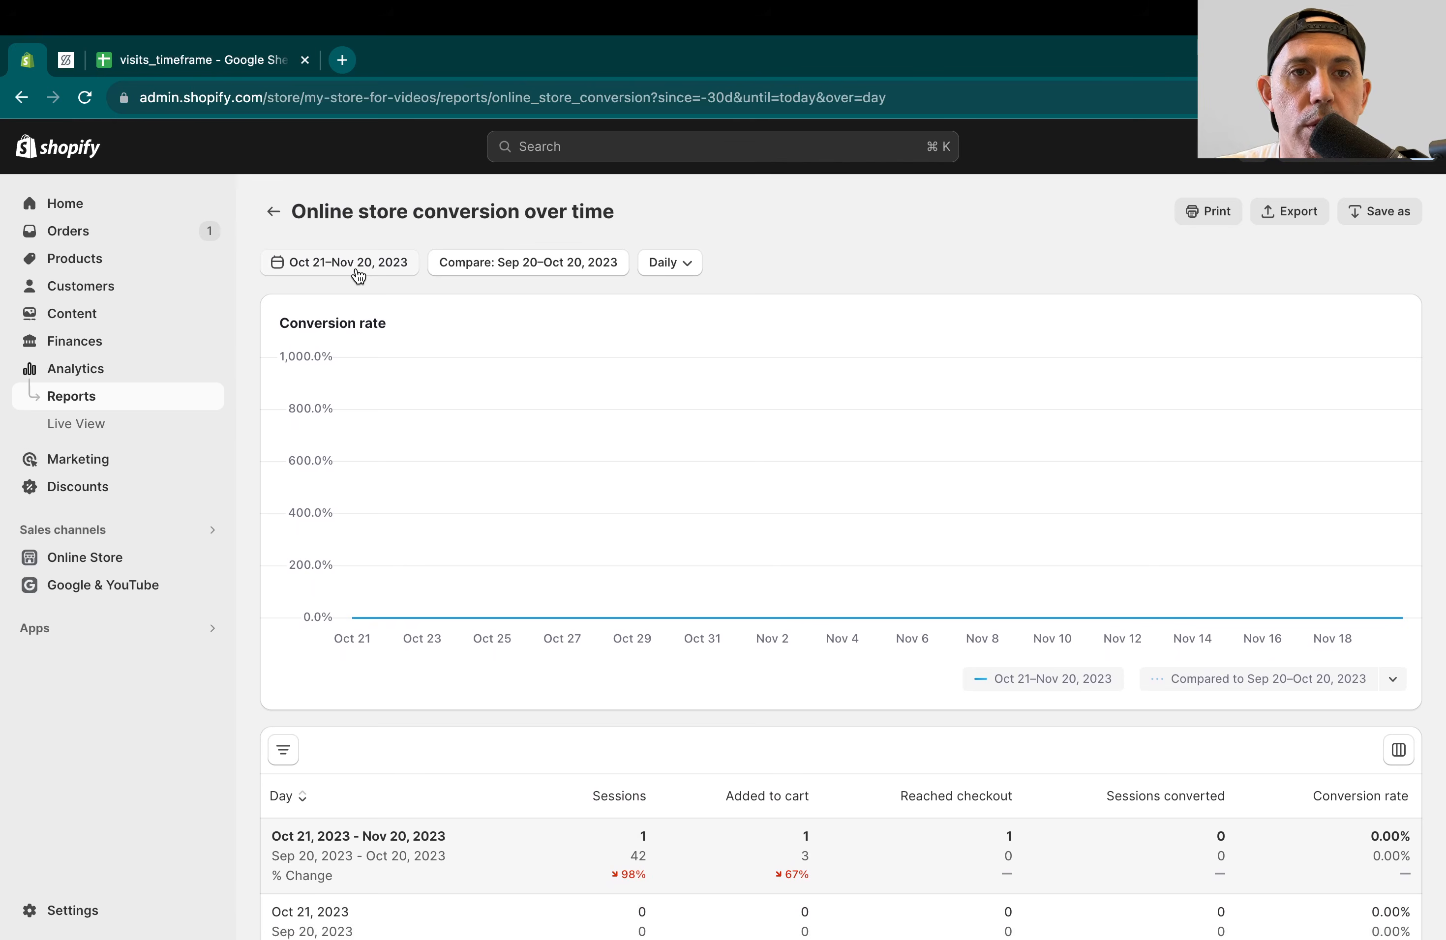
{"action": "left_click", "coordinate": [548, 265]}
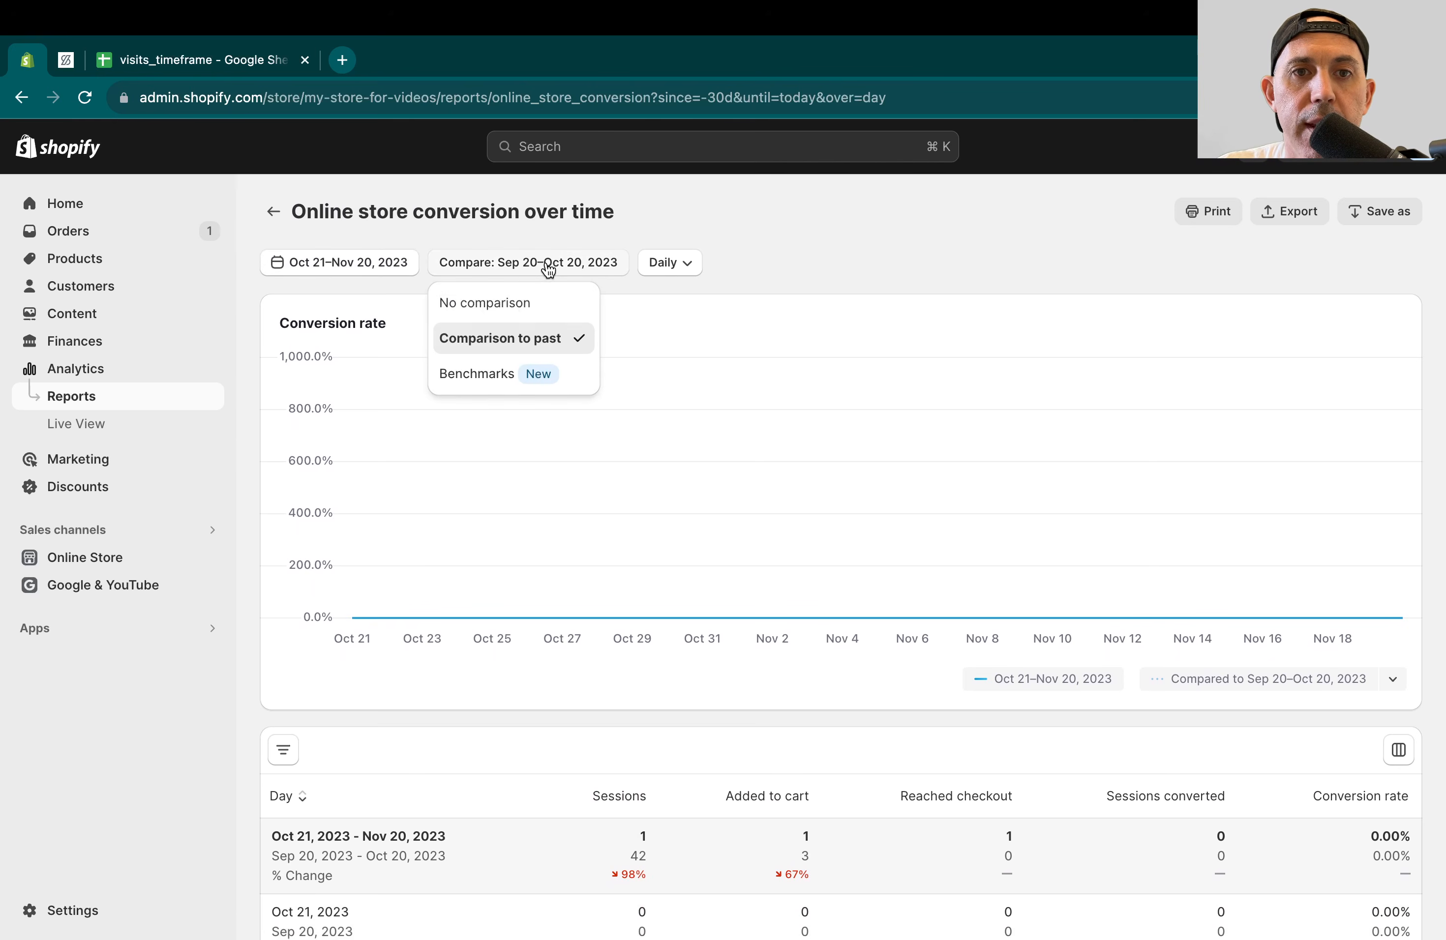
{"action": "left_click", "coordinate": [523, 306]}
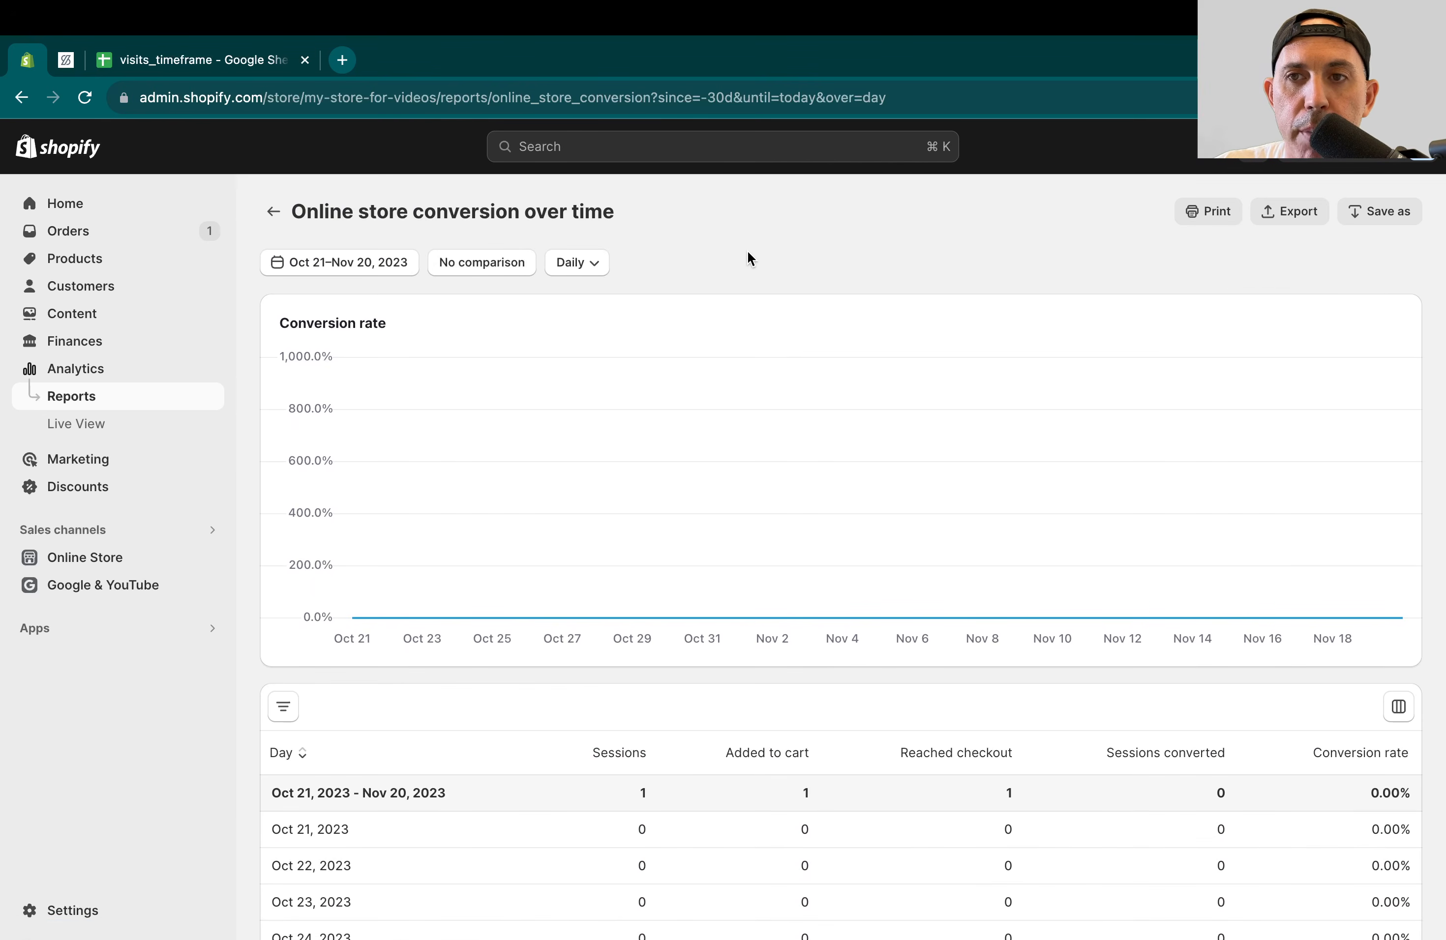
Step: Set the report's date range to November 2–19, 2023 and group the data weekly
{"action": "left_click", "coordinate": [387, 261]}
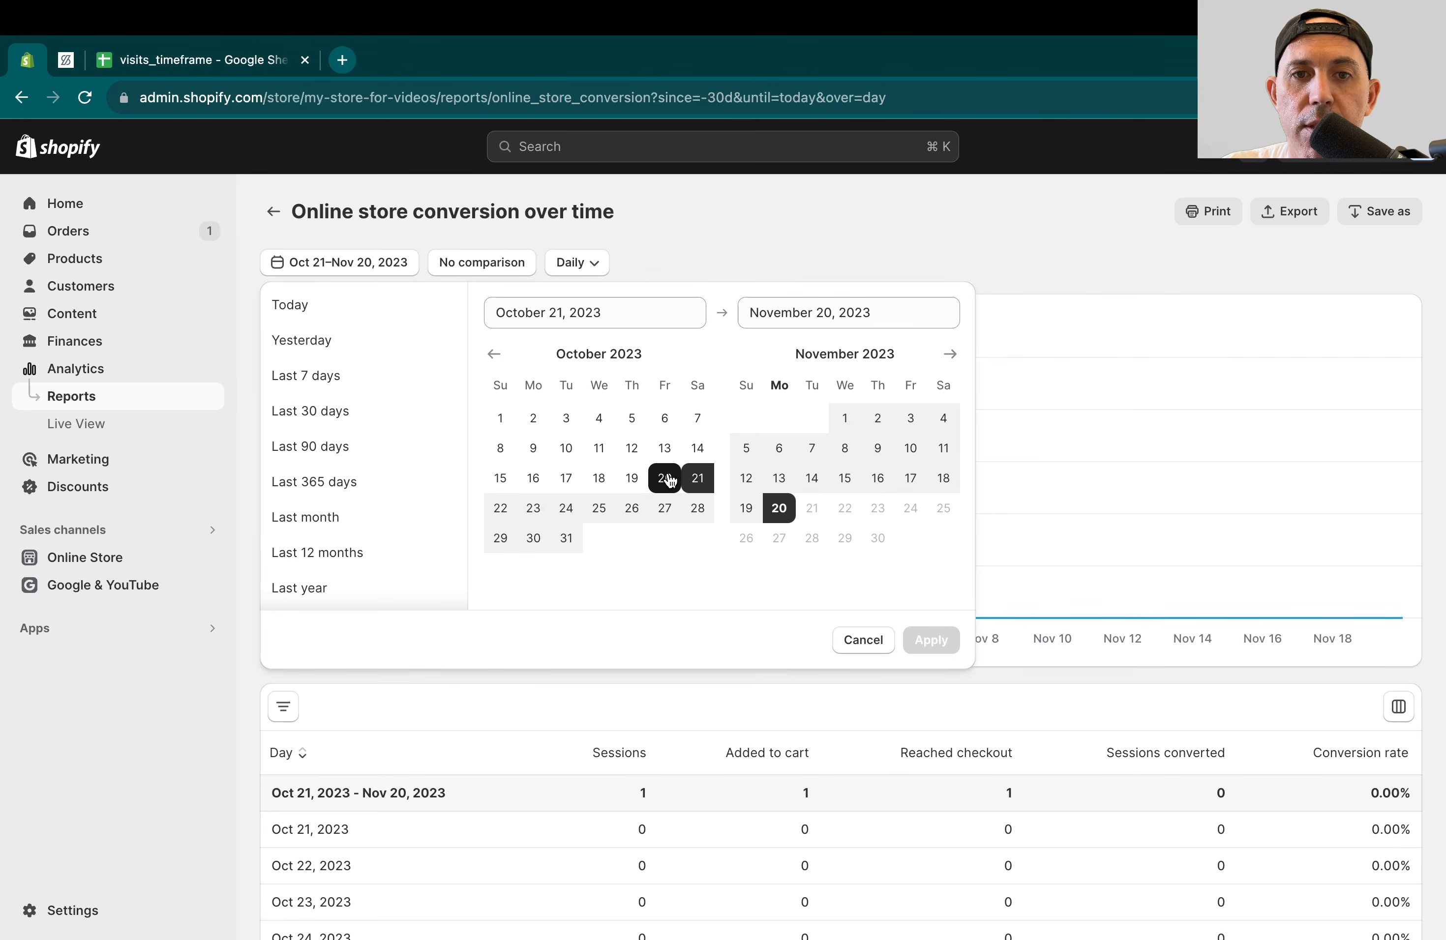
{"action": "left_click", "coordinate": [547, 417]}
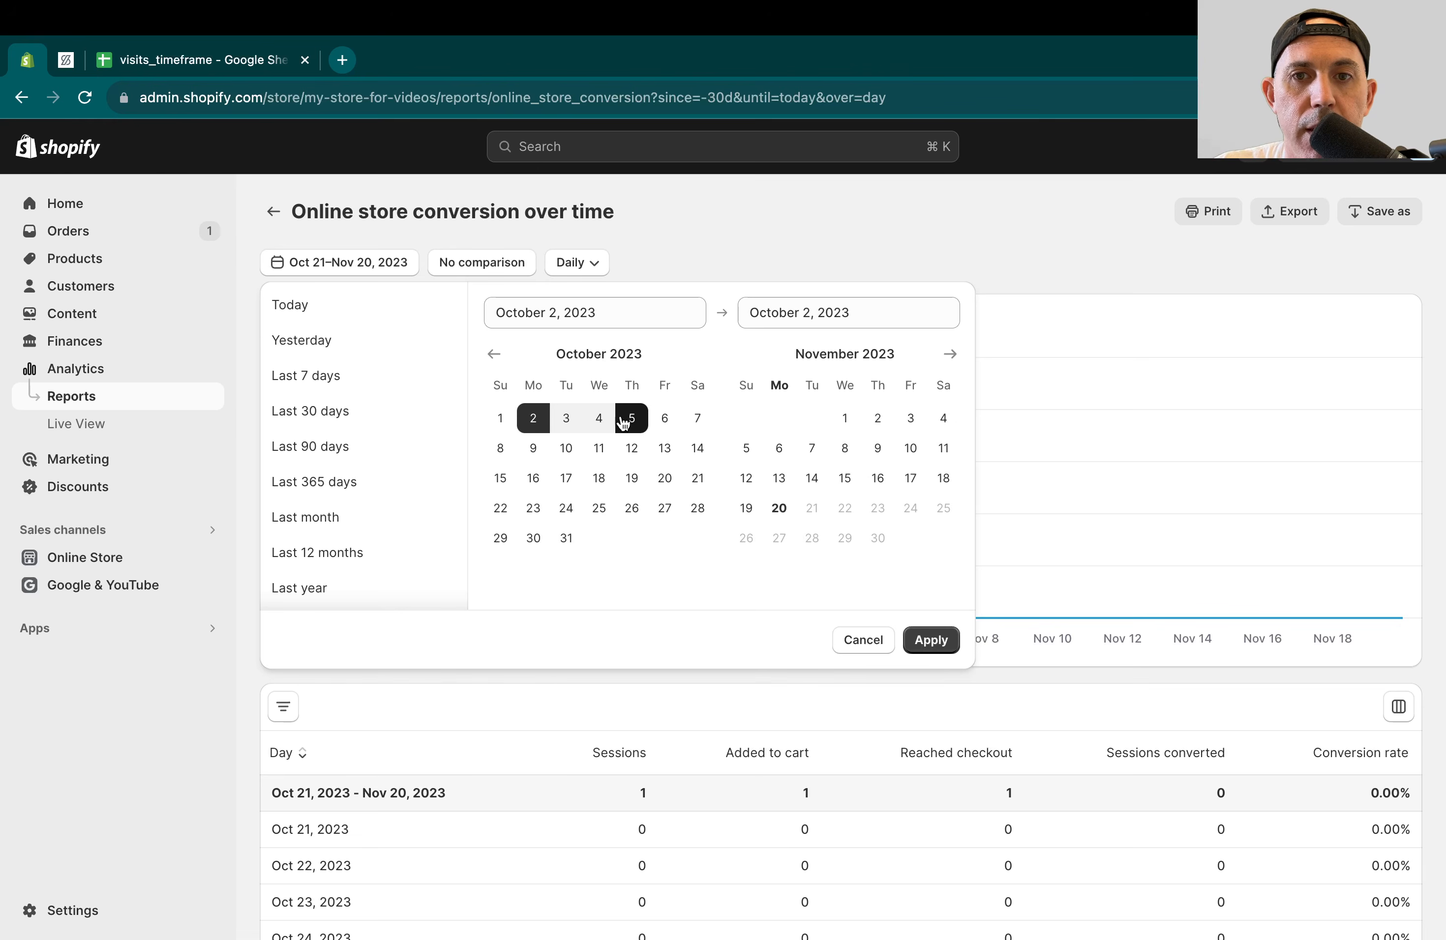
{"action": "left_click", "coordinate": [877, 417]}
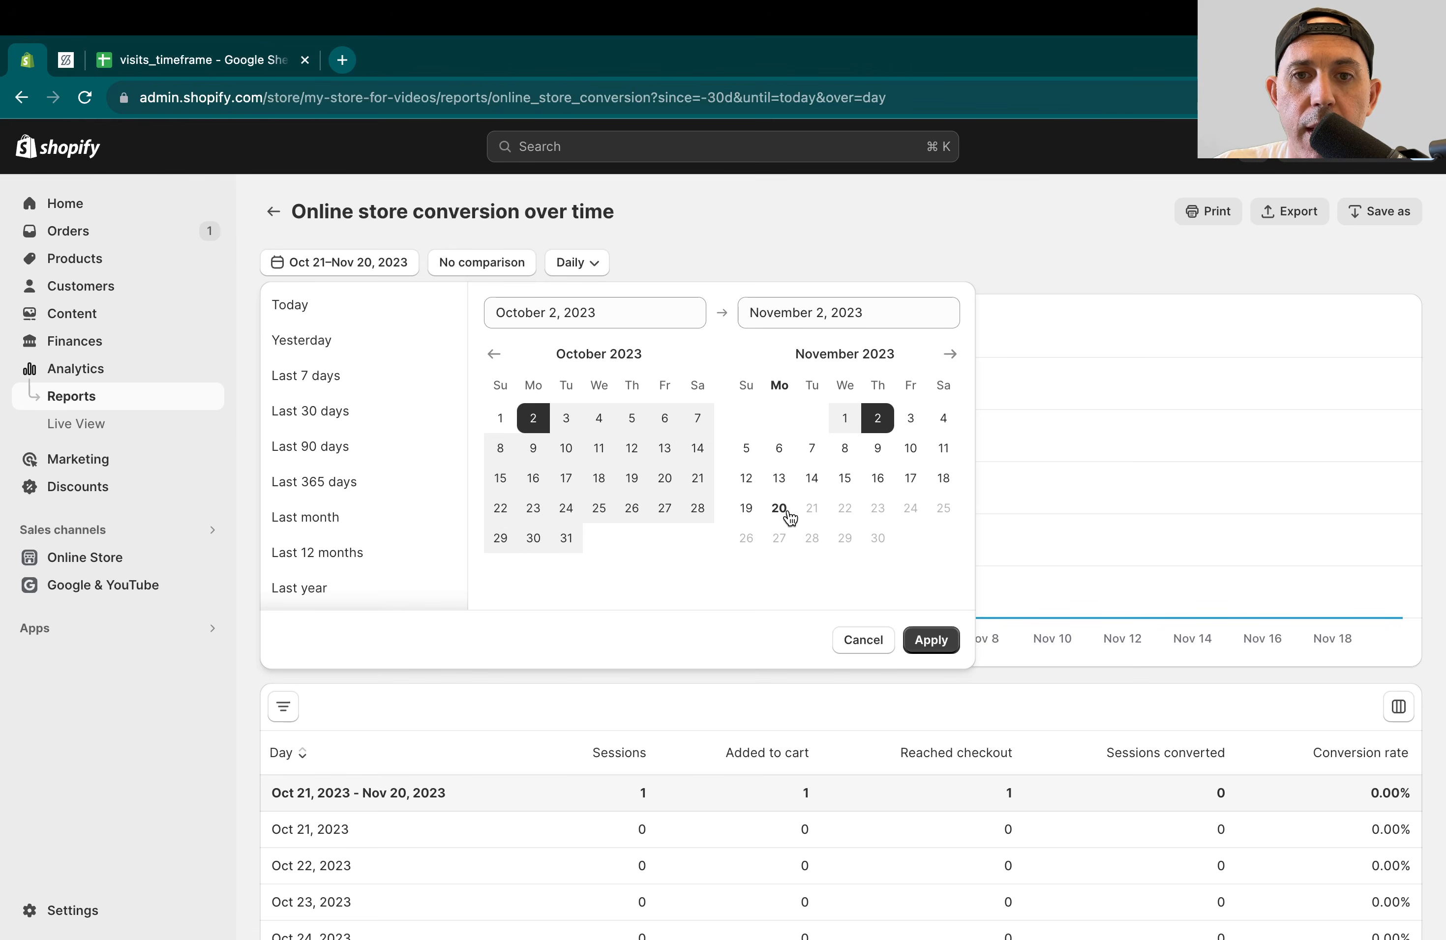
{"action": "left_click", "coordinate": [746, 508]}
{"action": "left_click", "coordinate": [877, 418]}
{"action": "left_click", "coordinate": [746, 508]}
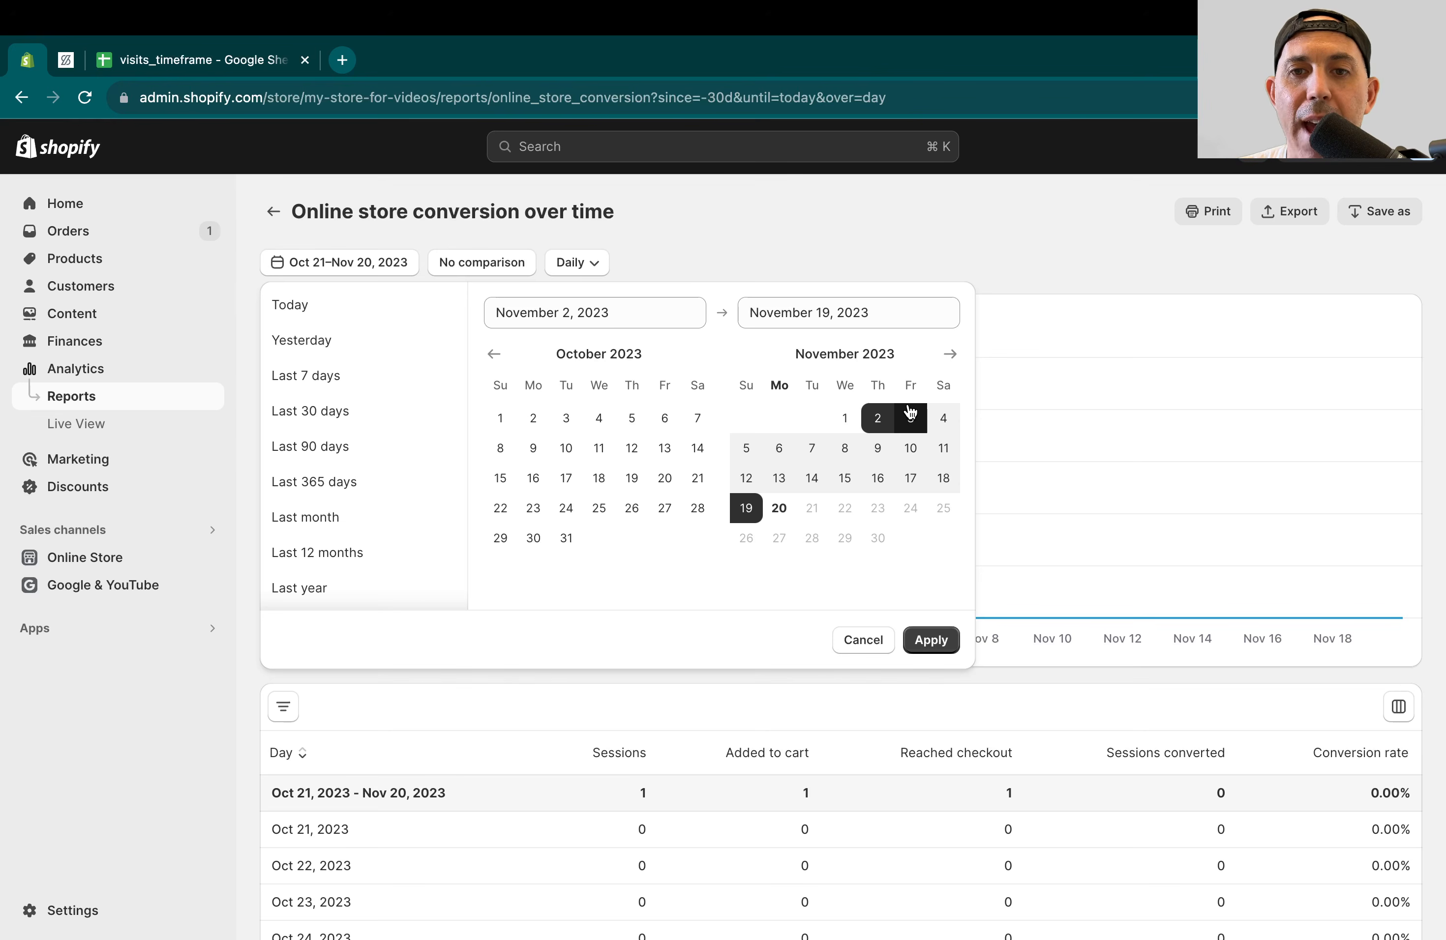
{"action": "left_click", "coordinate": [930, 639]}
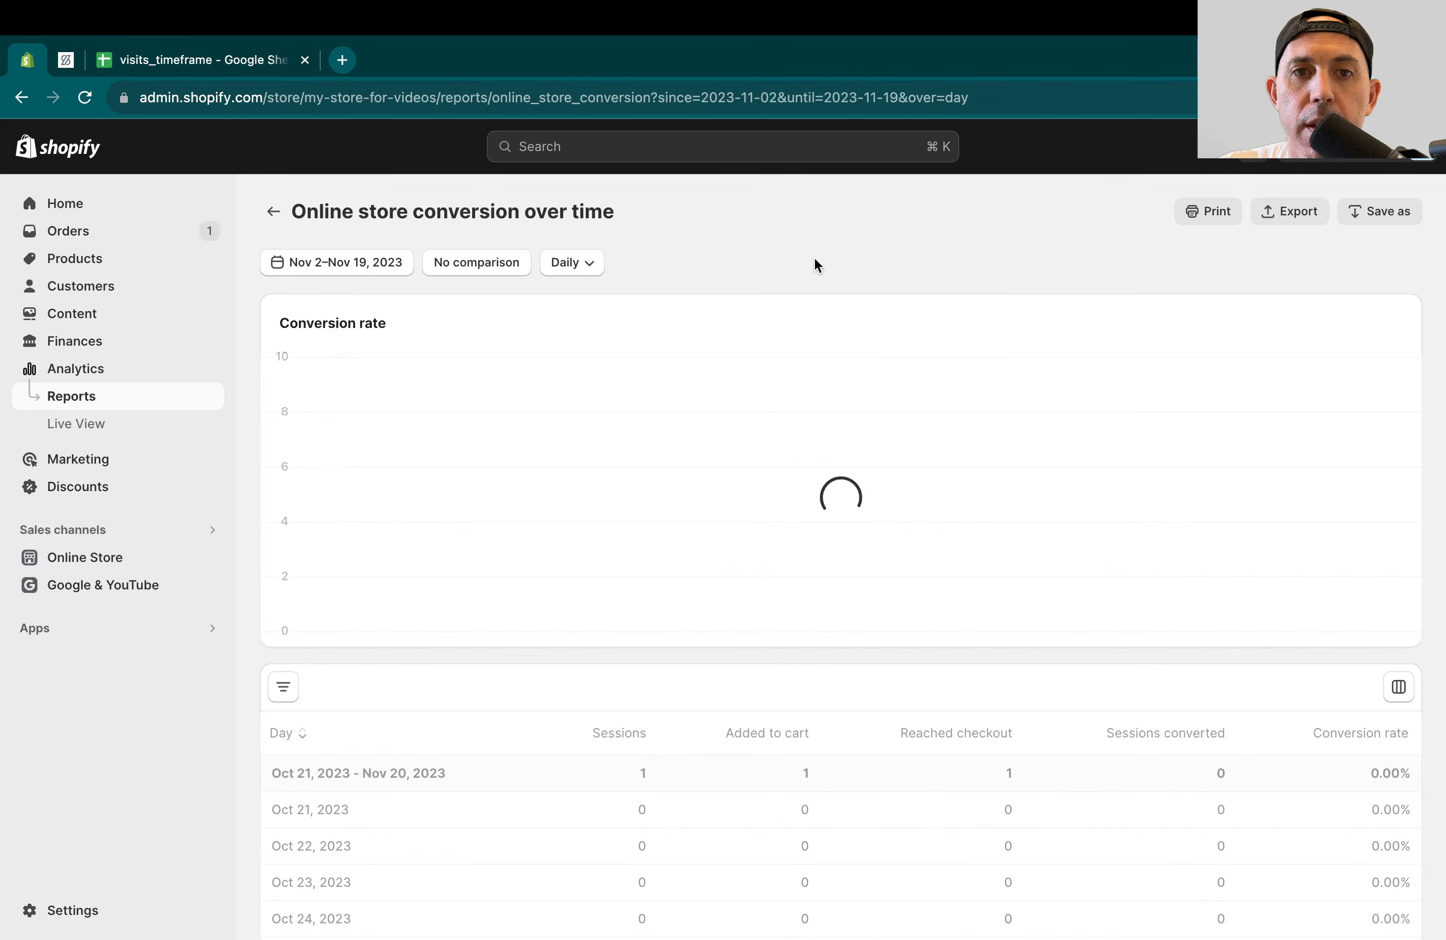
{"action": "left_click", "coordinate": [573, 263]}
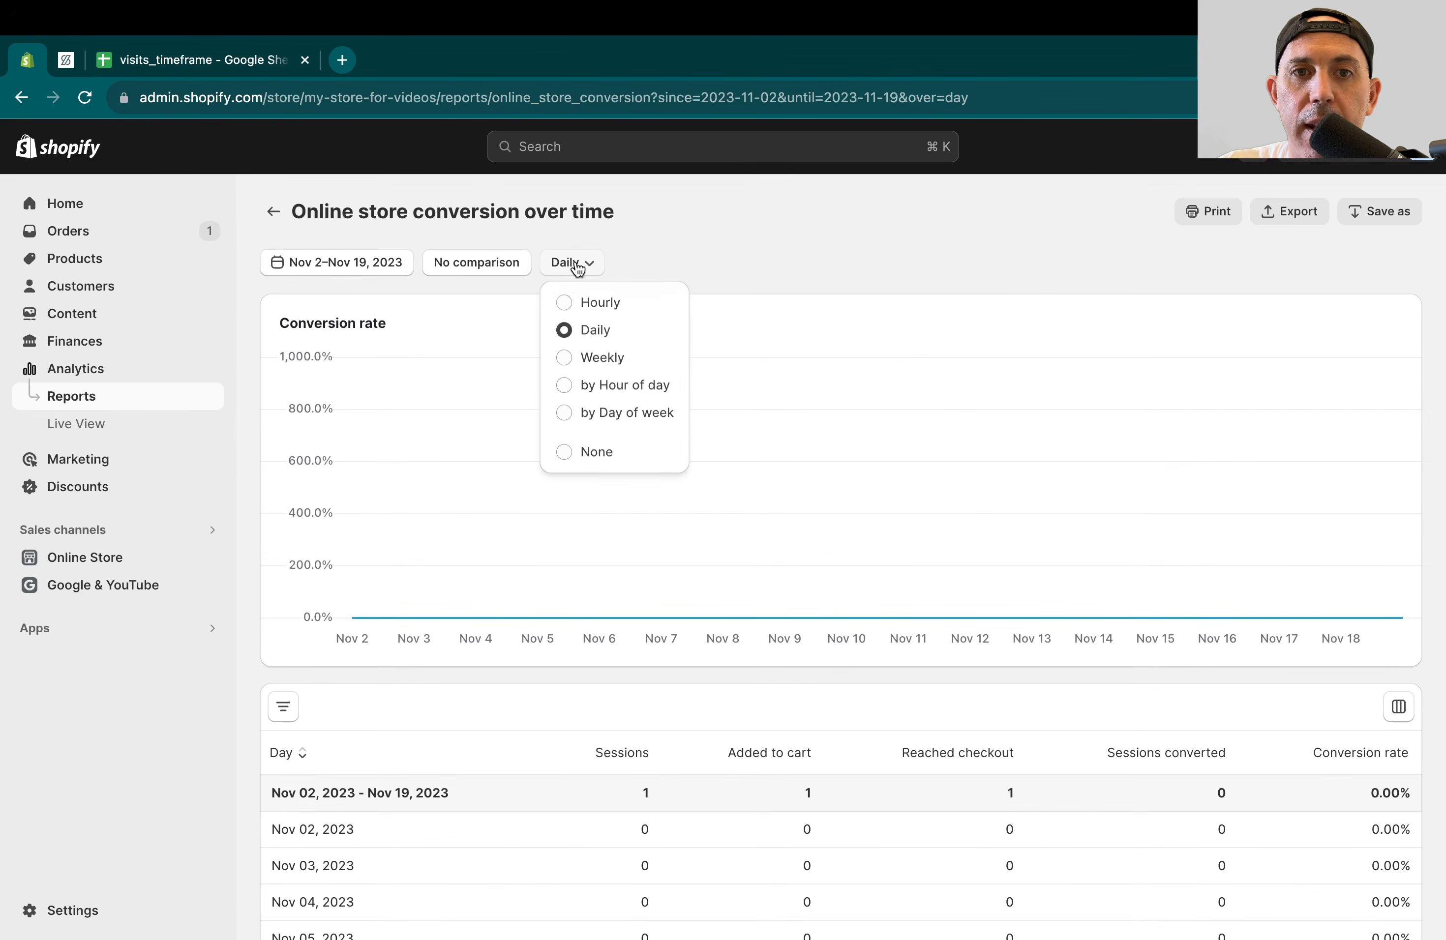
{"action": "left_click", "coordinate": [596, 360]}
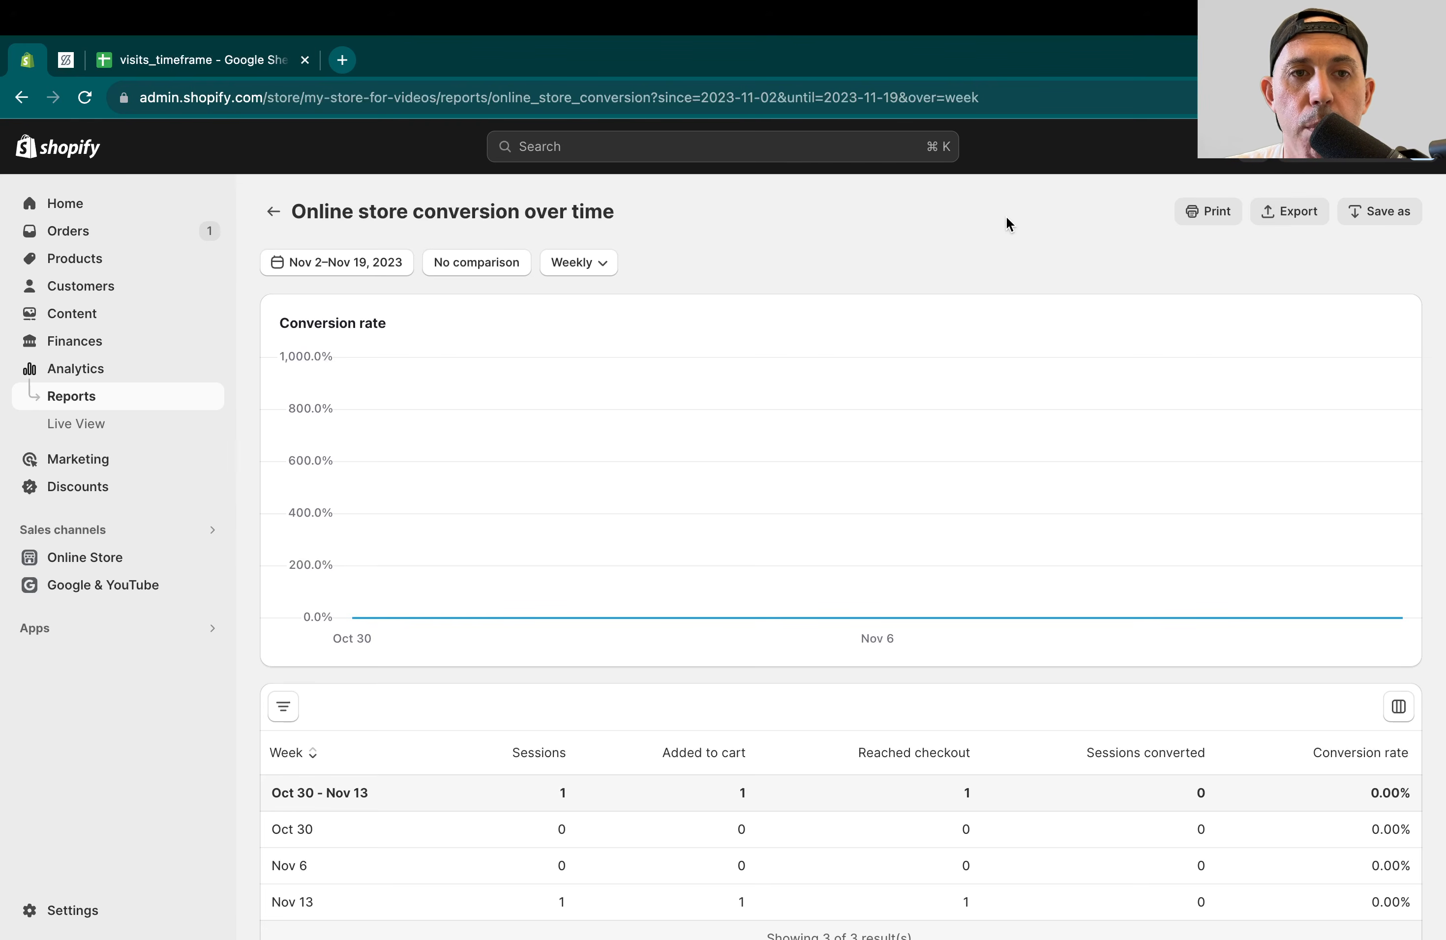
{"action": "left_click", "coordinate": [342, 262]}
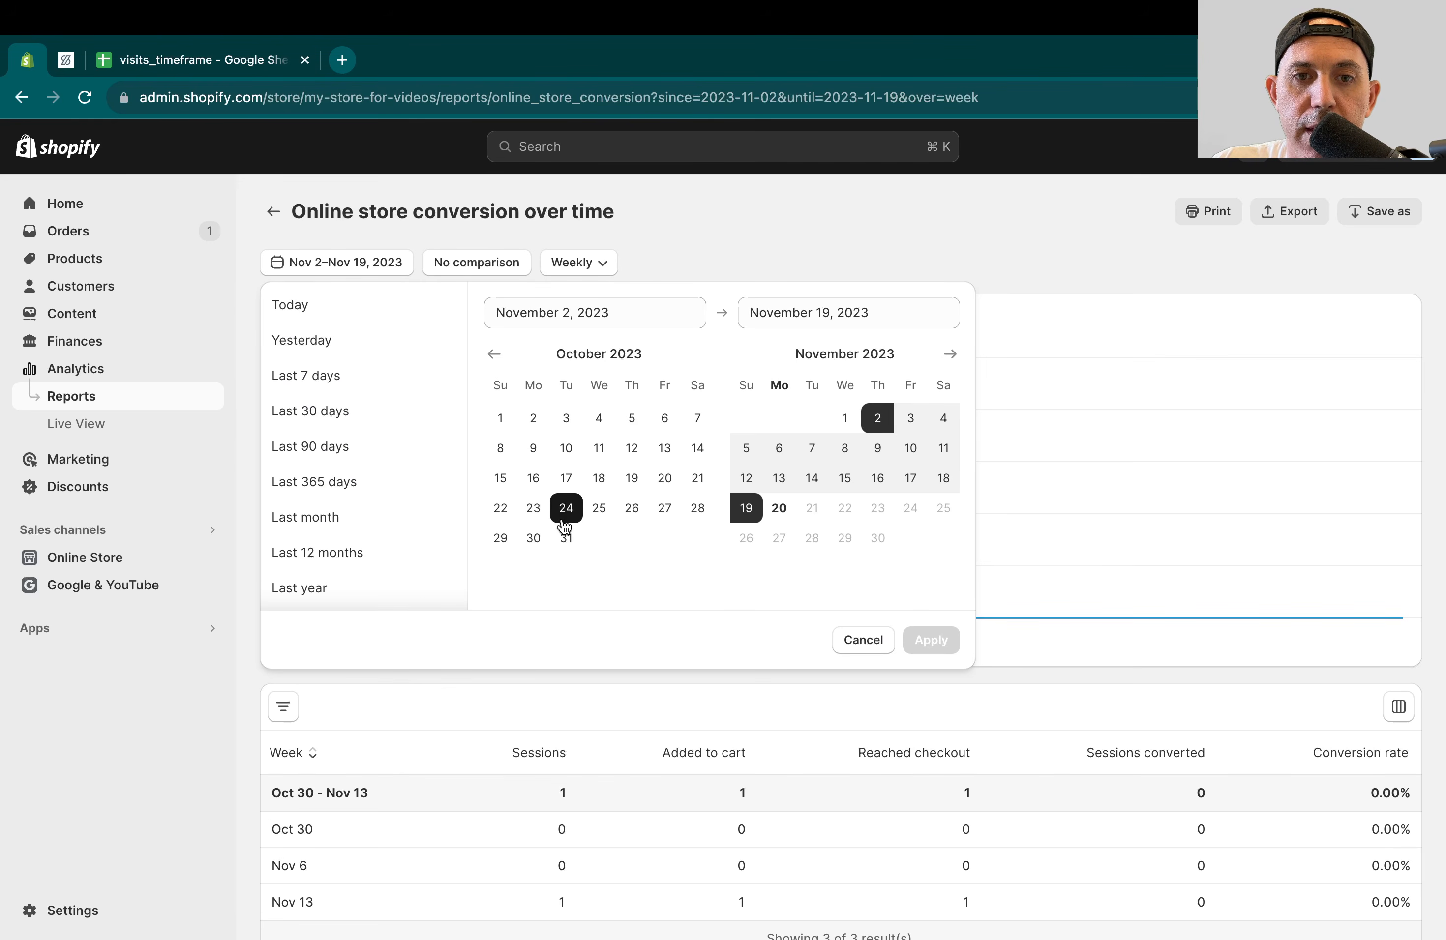
{"action": "left_click", "coordinate": [566, 478]}
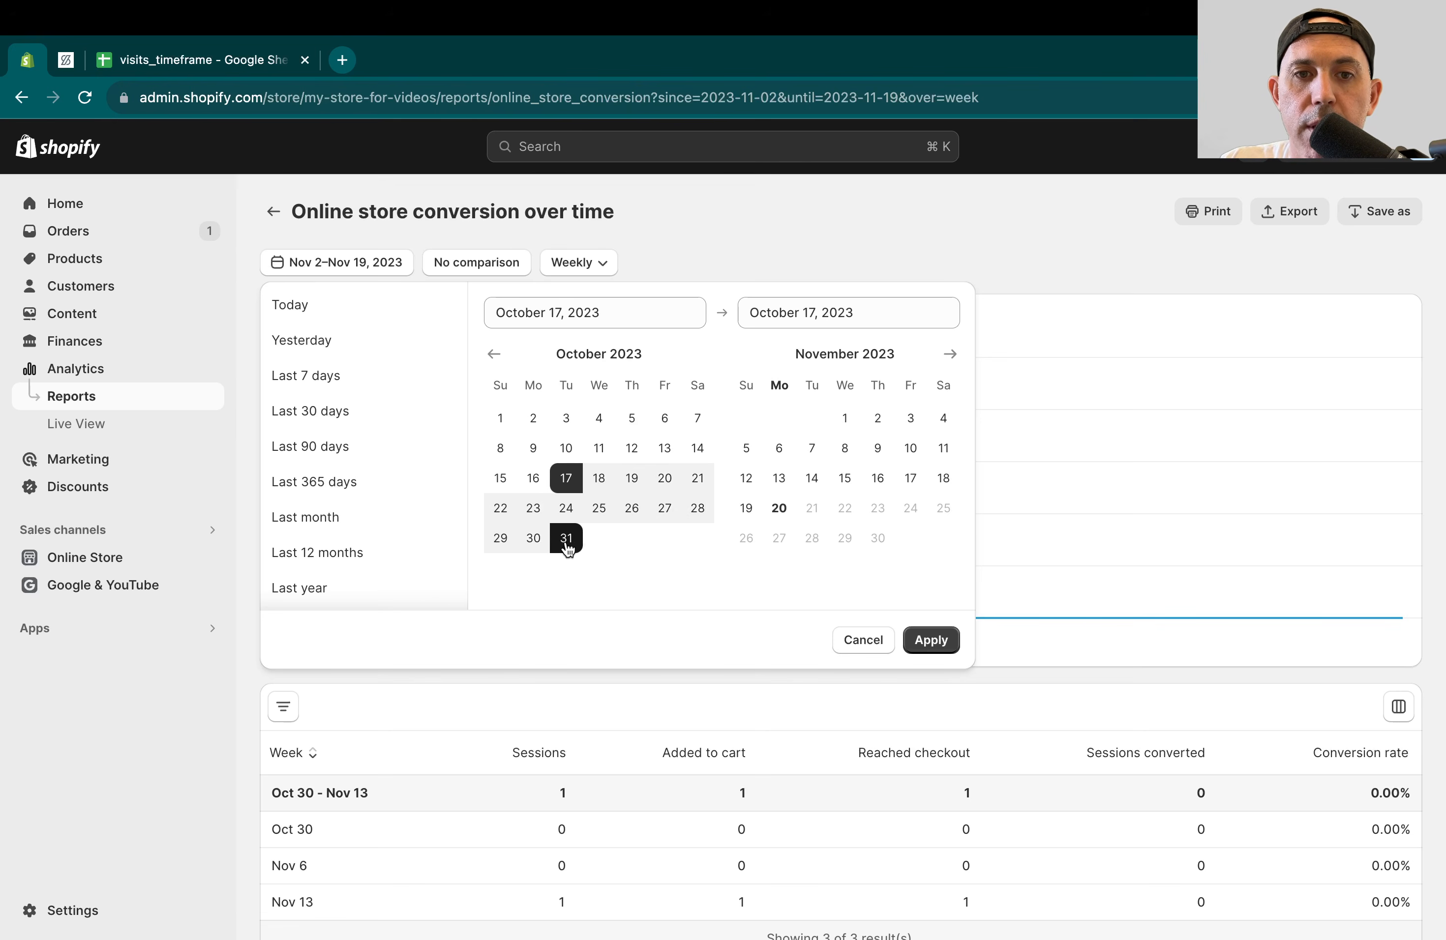
{"action": "left_click", "coordinate": [846, 417]}
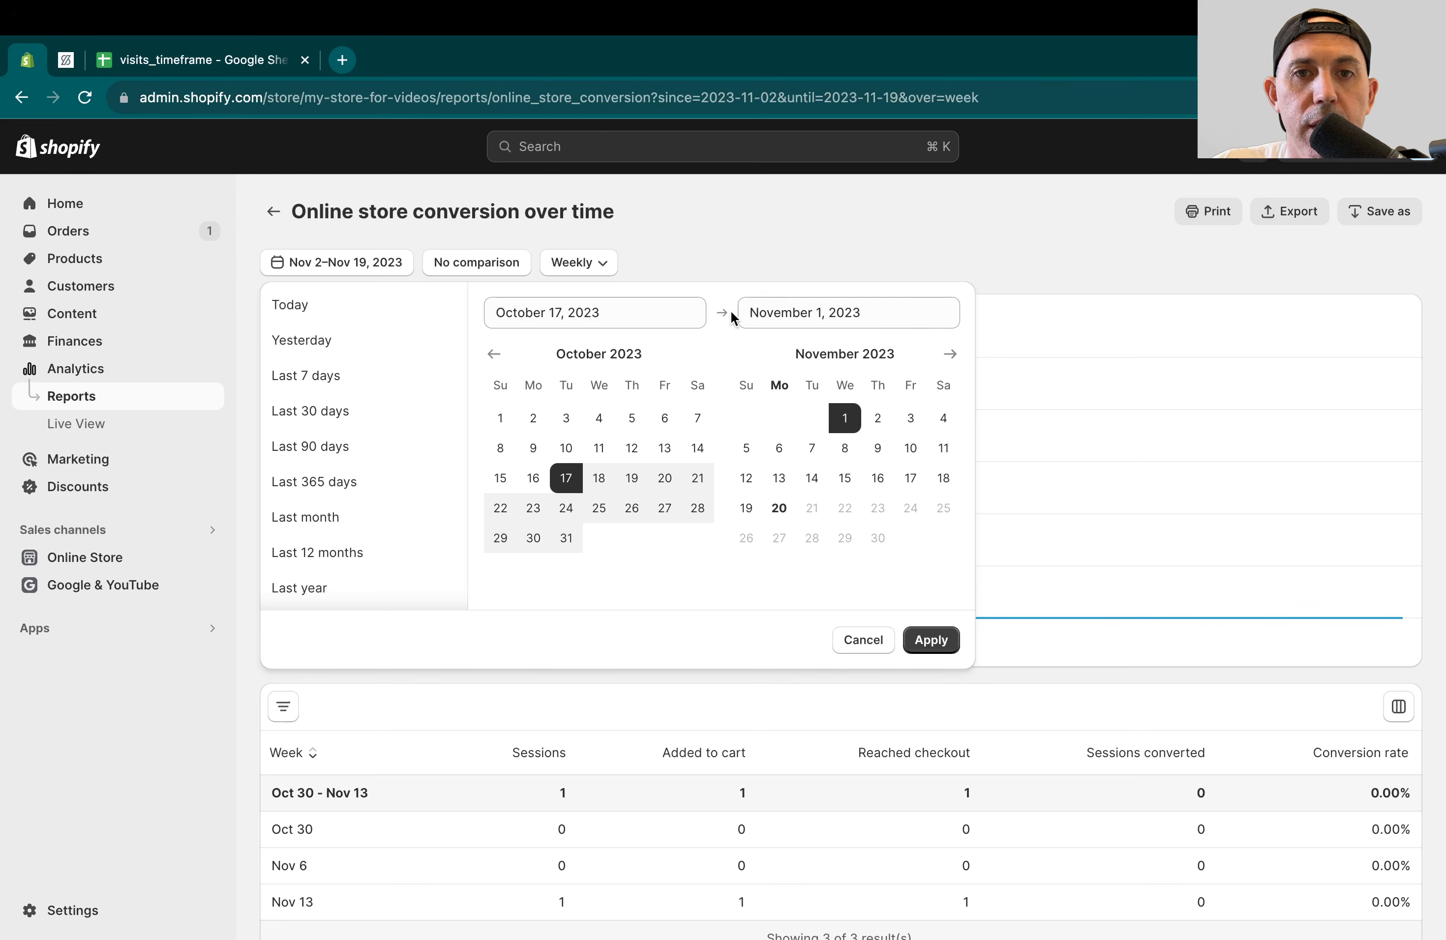
{"action": "left_click", "coordinate": [844, 420]}
{"action": "left_click", "coordinate": [746, 508]}
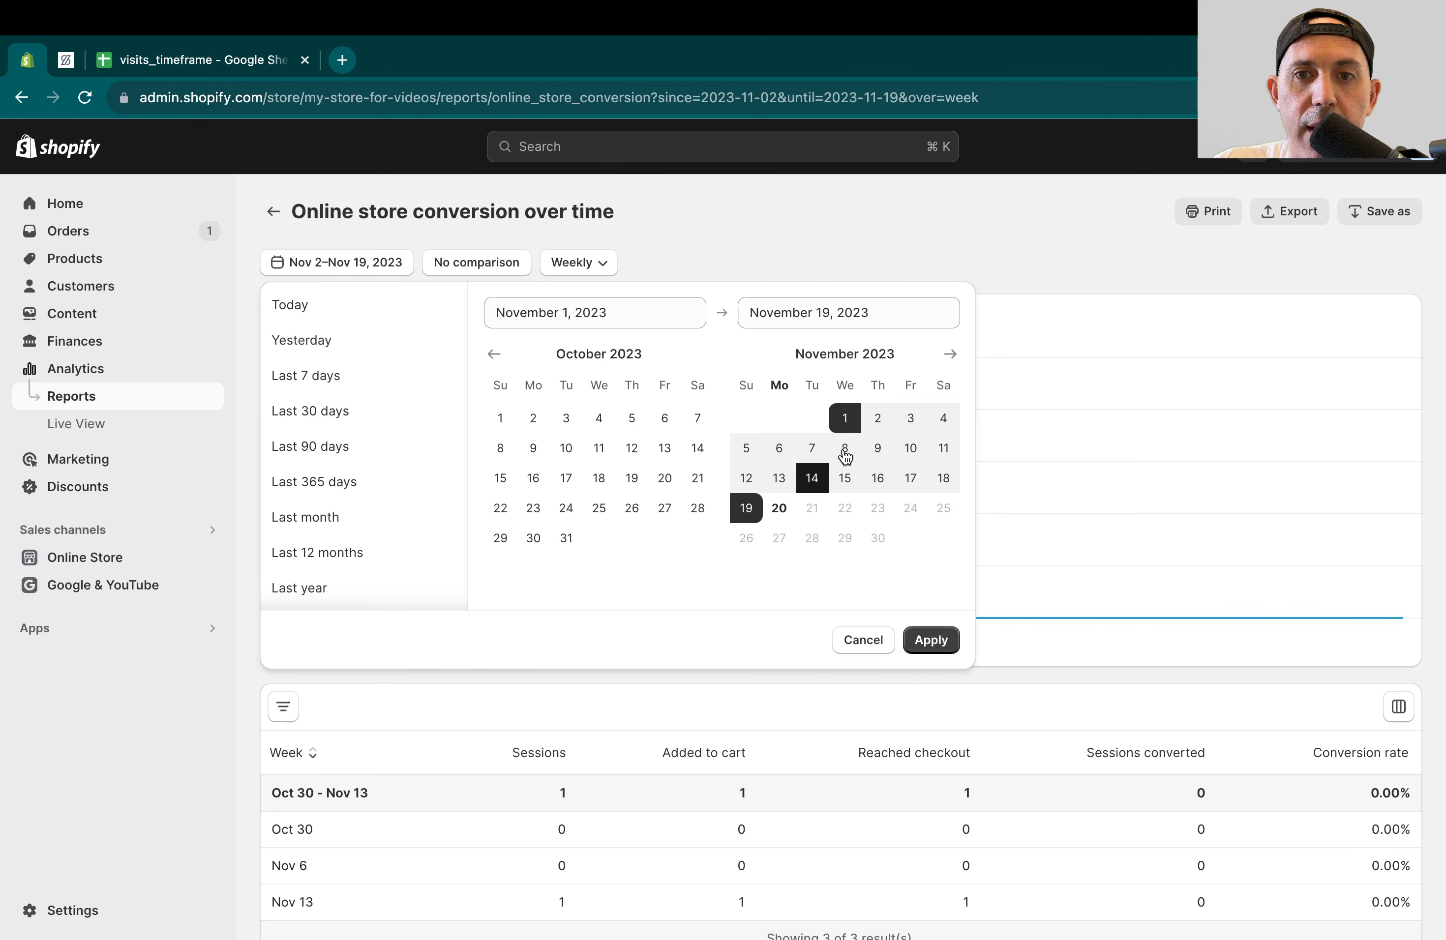
{"action": "left_click", "coordinate": [866, 311]}
{"action": "left_click_drag", "start_coordinate": [773, 313], "coordinate": [781, 312]}
{"action": "type", "text": "2"}
{"action": "left_click", "coordinate": [574, 314]}
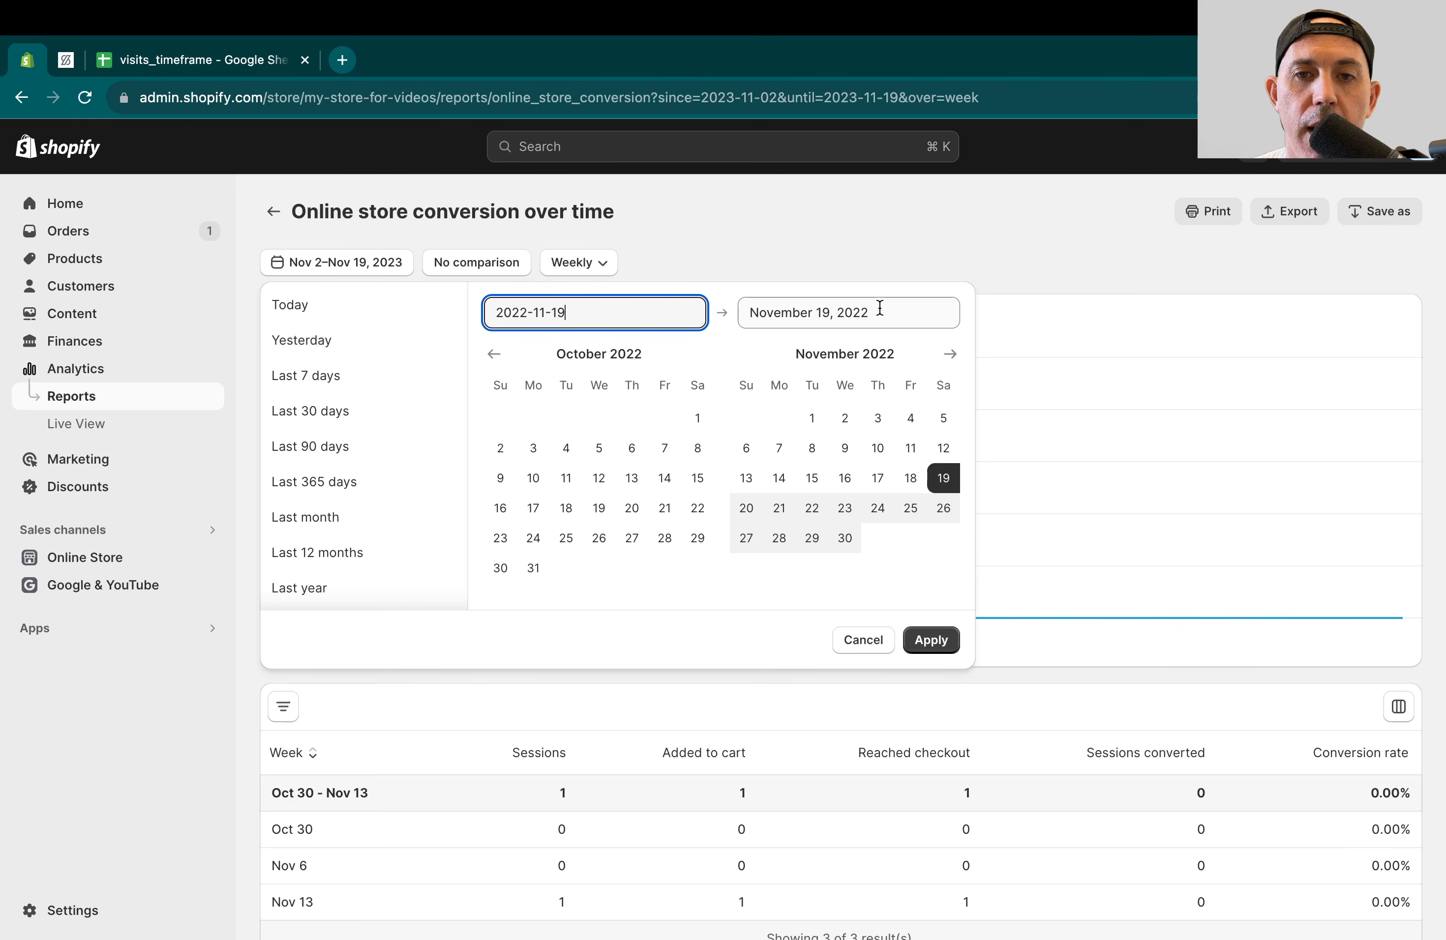
{"action": "left_click", "coordinate": [861, 235]}
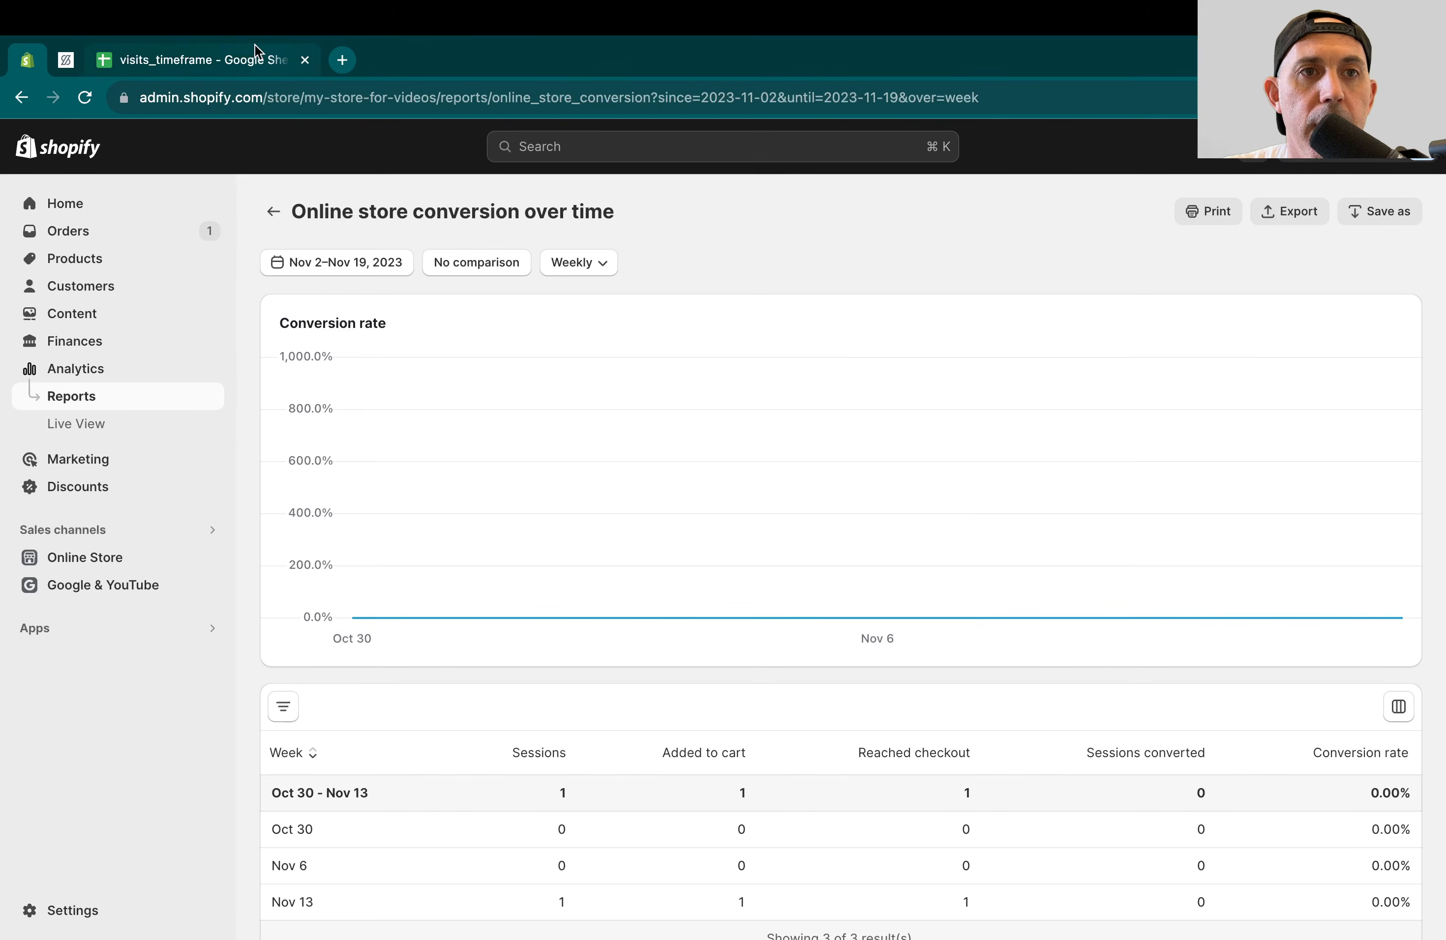
Step: Switch to the visits_timeframe spreadsheet in Google Sheets and examine the monthly sessions, carts, checkouts, orders and conversion data in A1:F6
{"action": "left_click", "coordinate": [240, 55]}
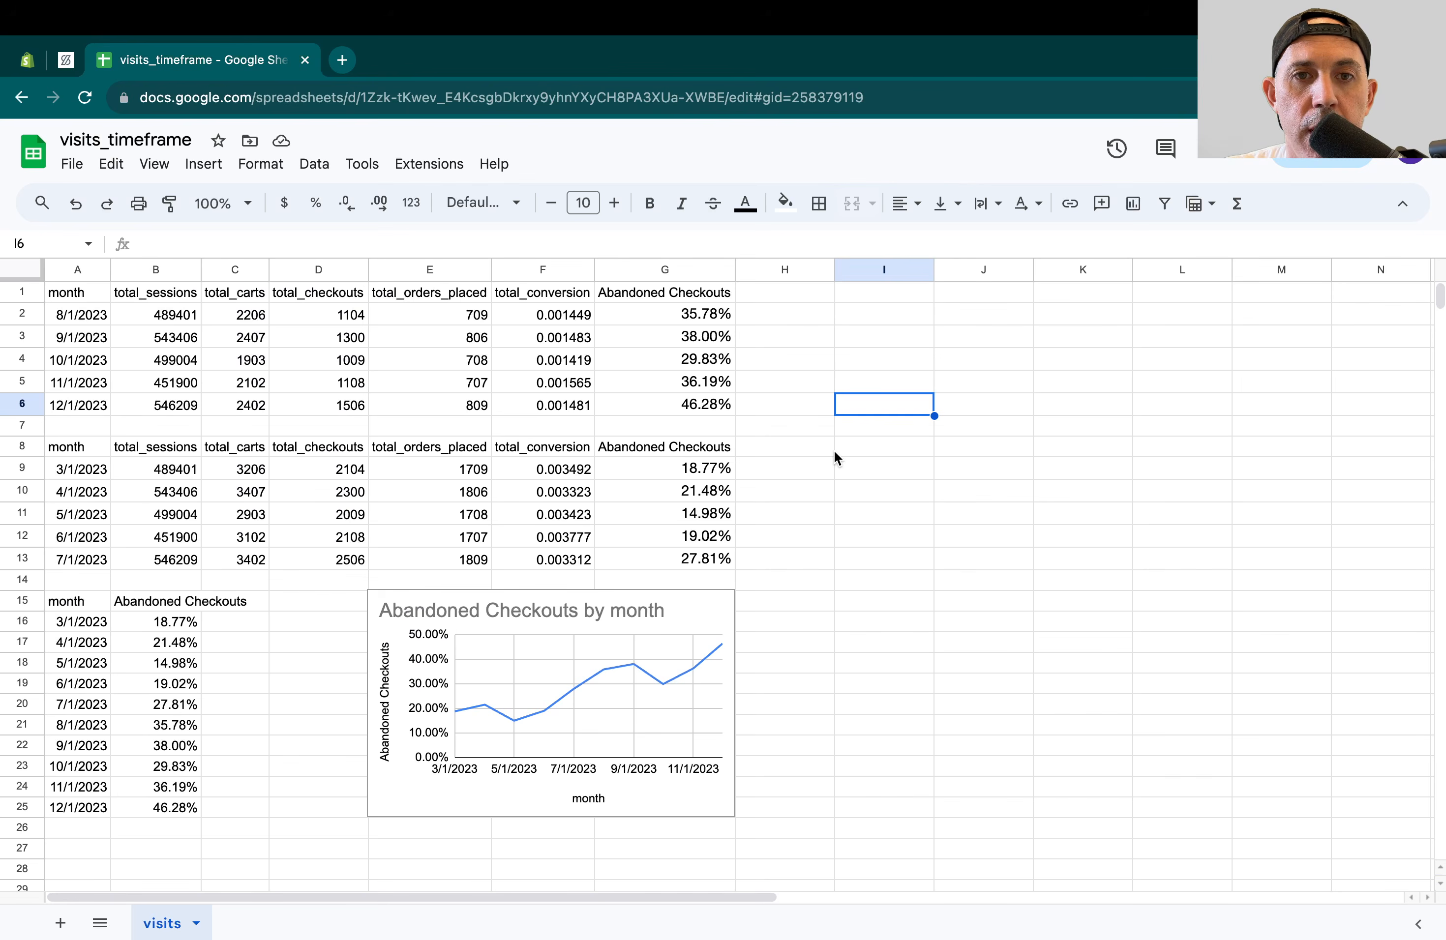
{"action": "left_click", "coordinate": [878, 493]}
{"action": "left_click_drag", "start_coordinate": [170, 314], "coordinate": [614, 840]}
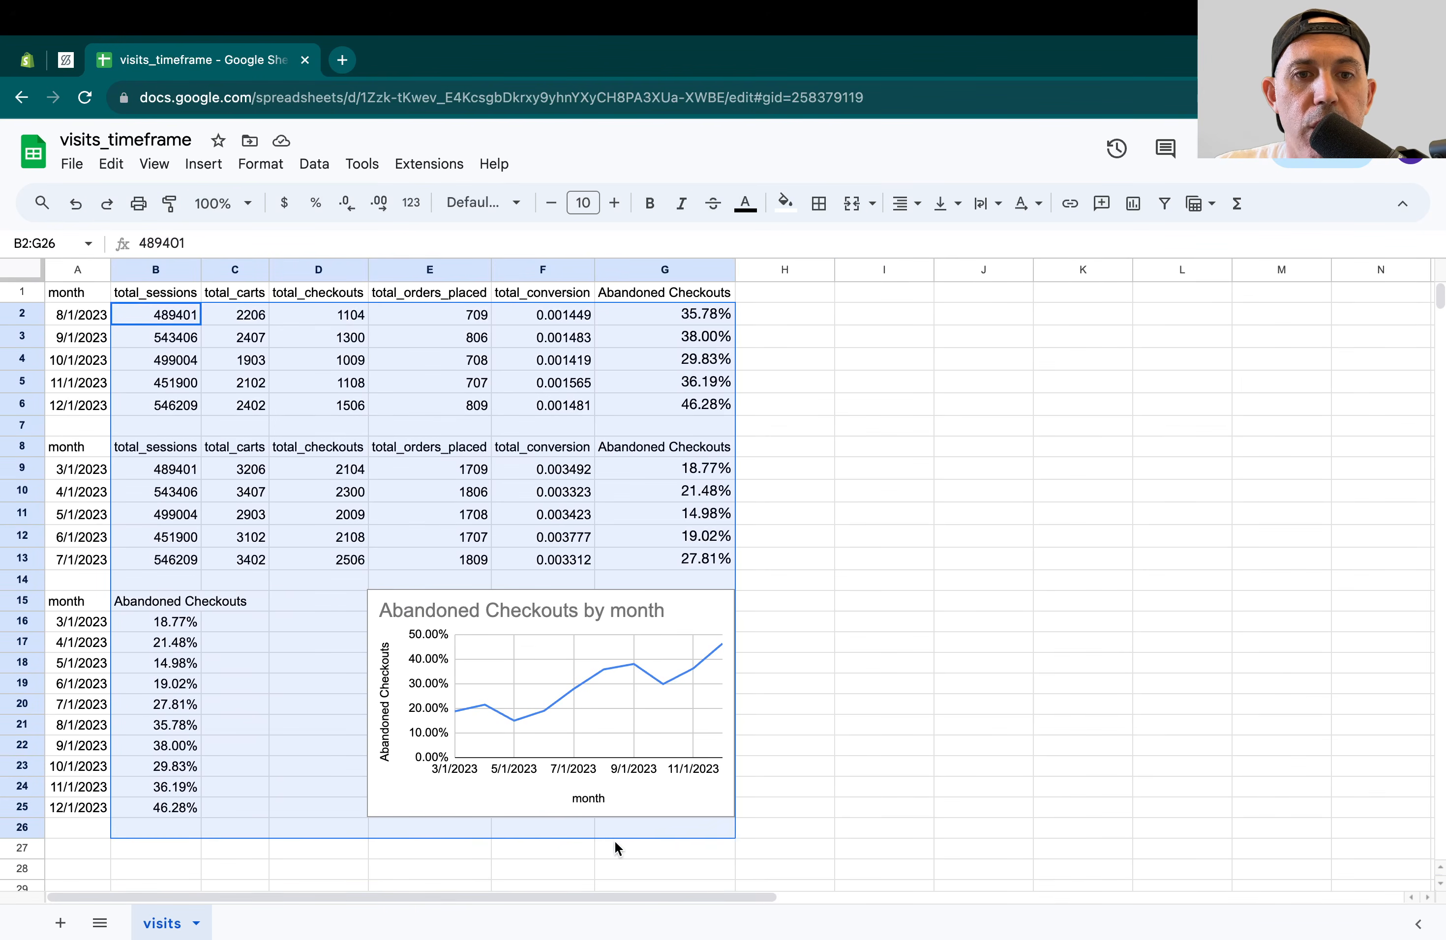
{"action": "left_click", "coordinate": [864, 774]}
{"action": "left_click_drag", "start_coordinate": [83, 293], "coordinate": [586, 410]}
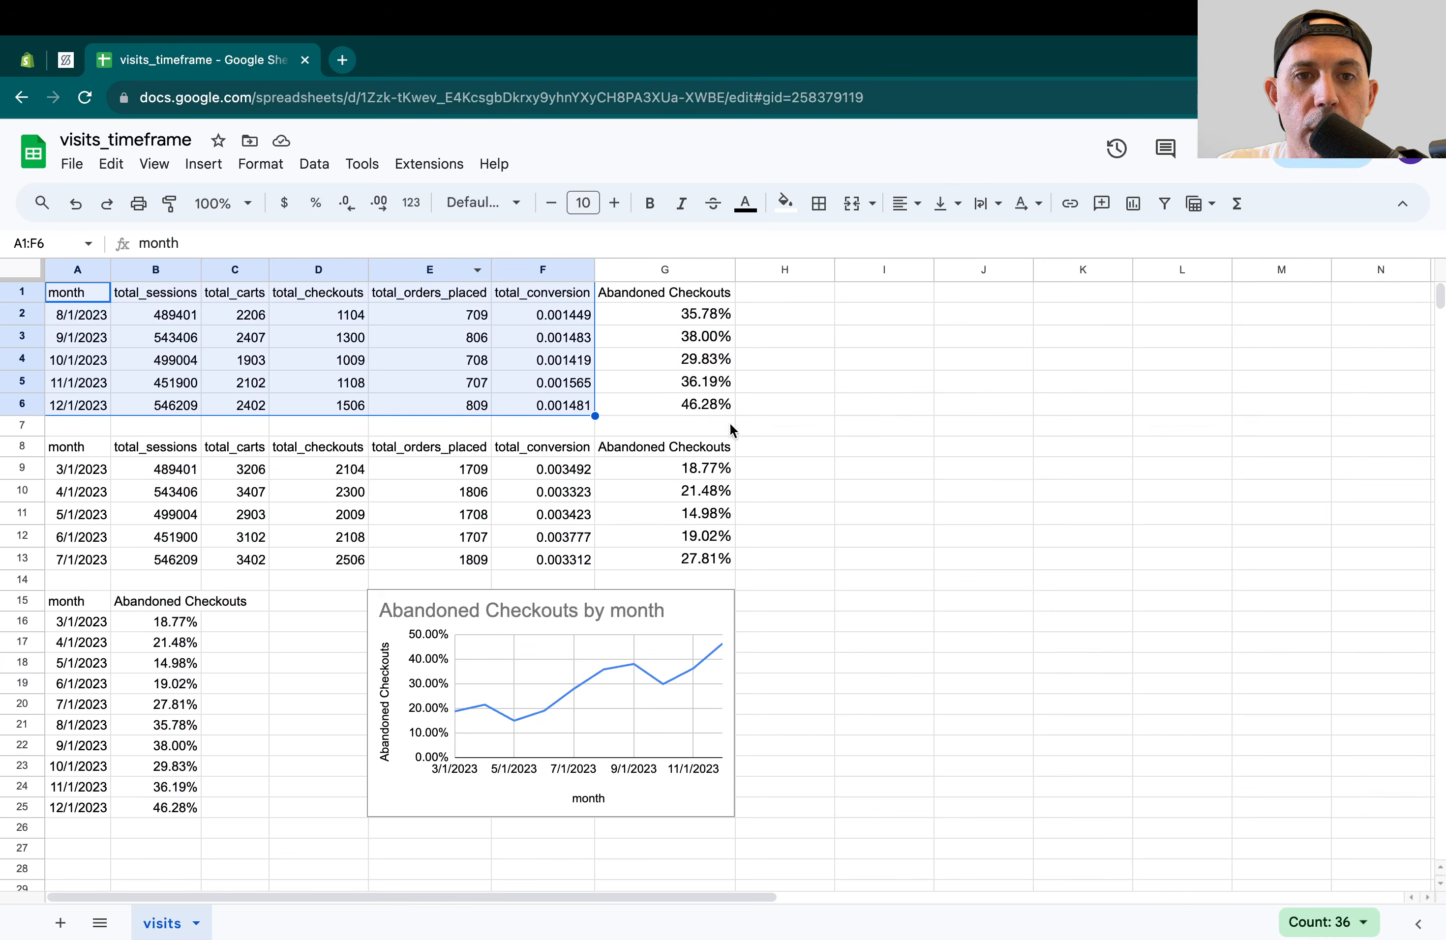
{"action": "left_click_drag", "start_coordinate": [575, 407], "coordinate": [61, 293]}
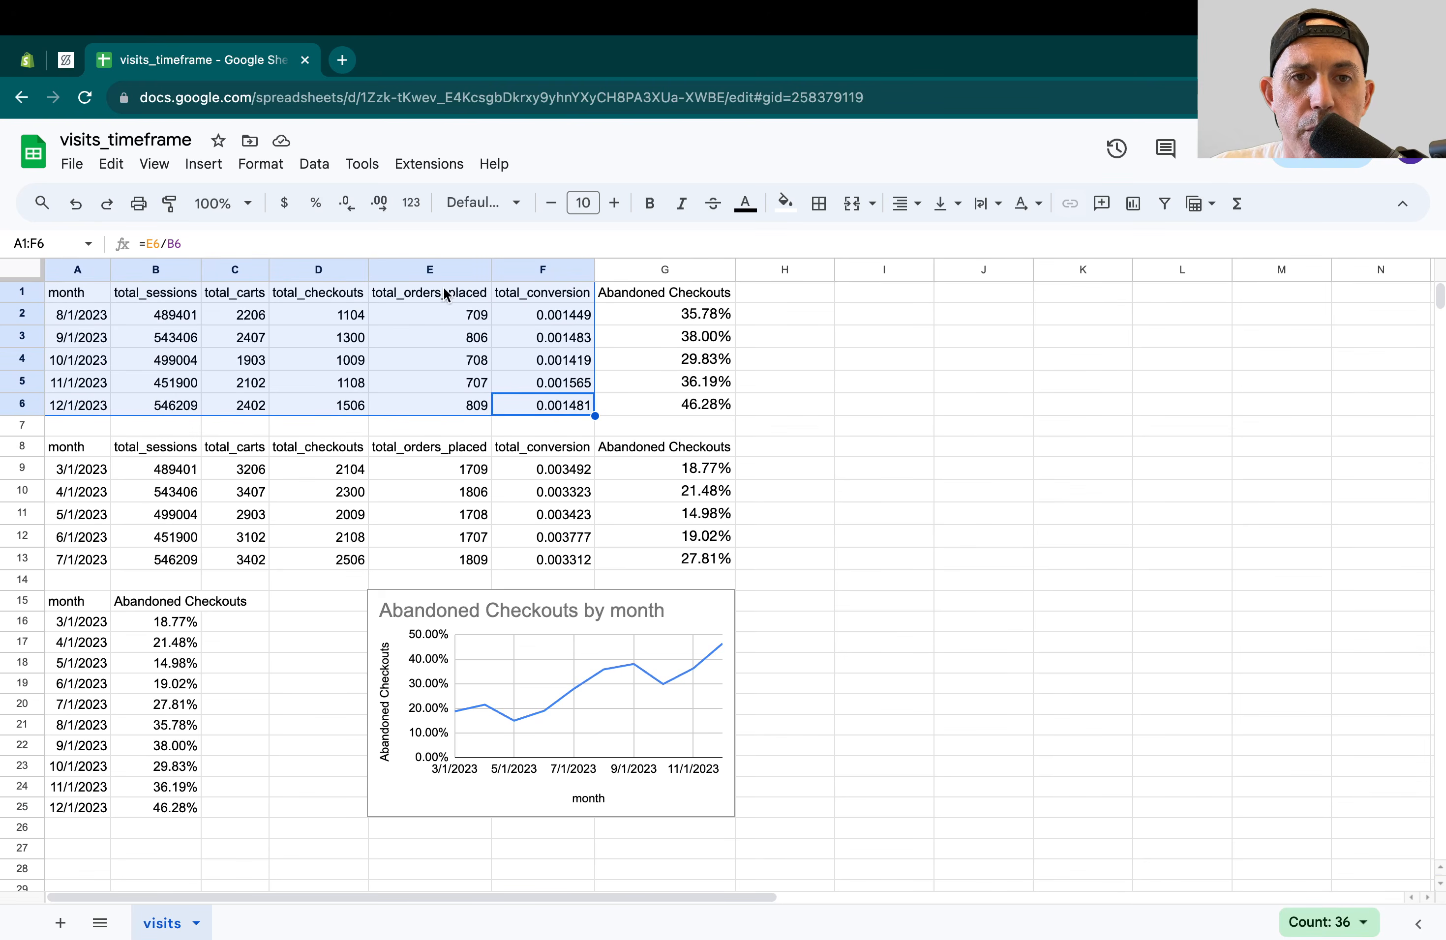
{"action": "left_click", "coordinate": [859, 438]}
{"action": "left_click_drag", "start_coordinate": [555, 405], "coordinate": [98, 294]}
{"action": "left_click", "coordinate": [348, 319]}
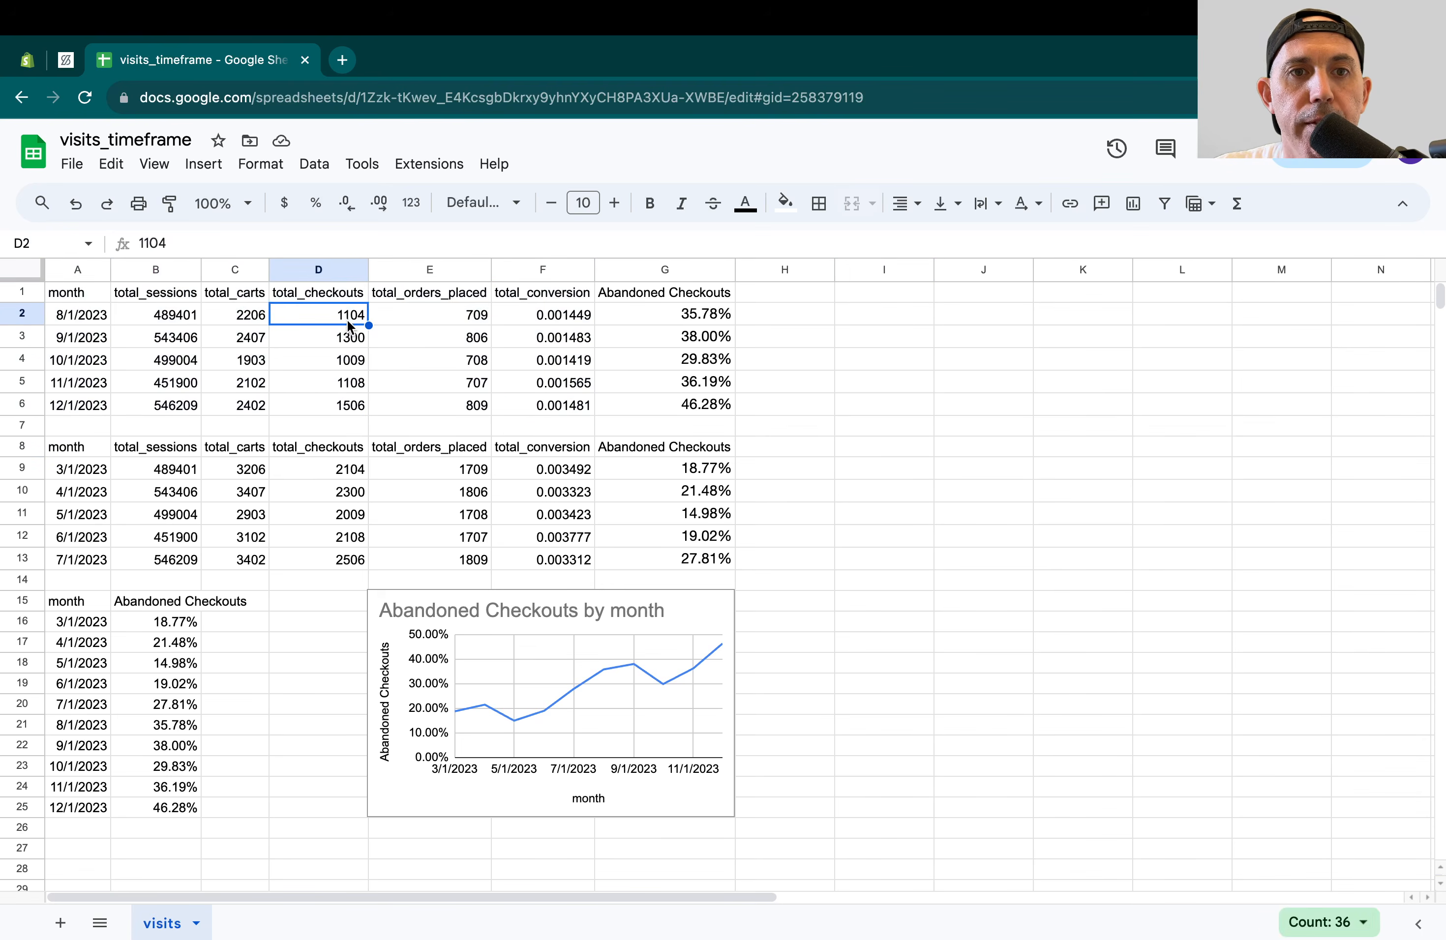
Step: Examine how the Abandoned Checkouts formula in G2 uses the total_checkouts and total_orders_placed columns
{"action": "left_click_drag", "start_coordinate": [341, 293], "coordinate": [426, 408]}
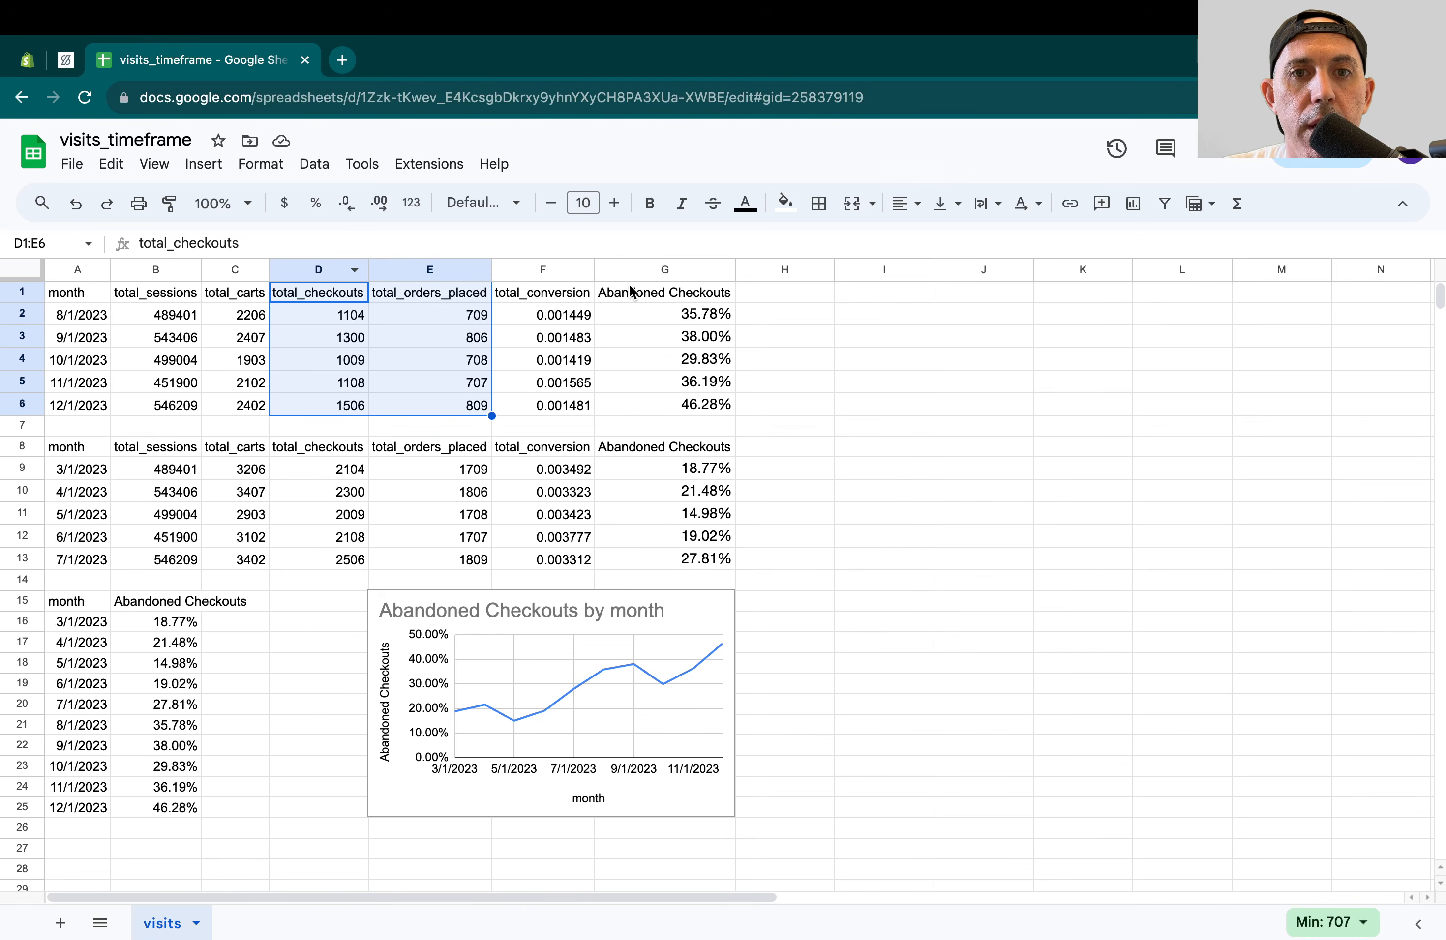
{"action": "left_click", "coordinate": [667, 295]}
{"action": "left_click", "coordinate": [682, 273]}
{"action": "left_click", "coordinate": [636, 291]}
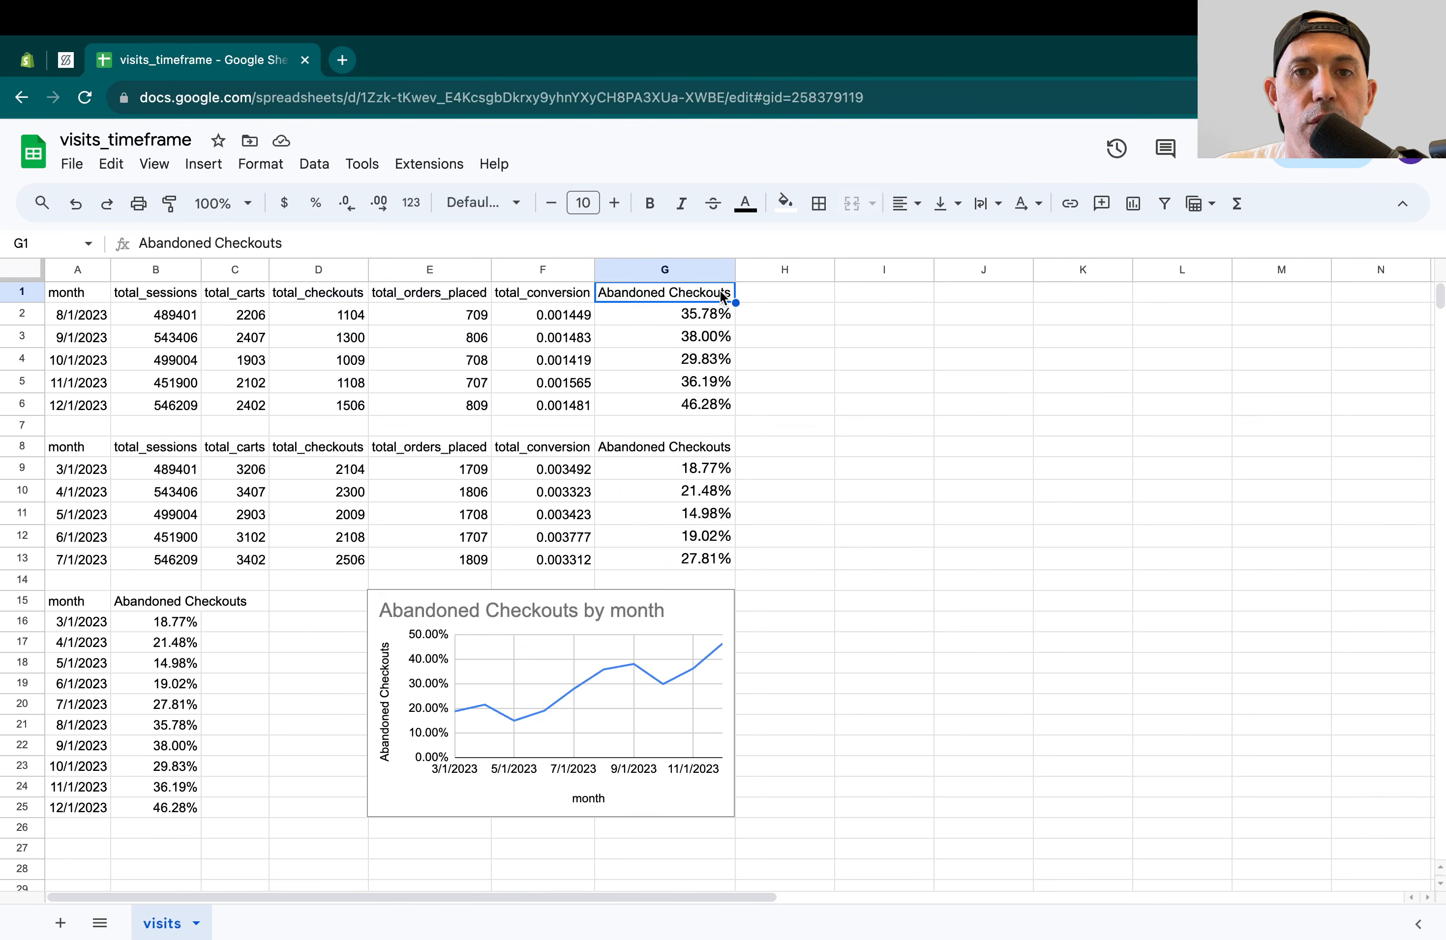
{"action": "left_click", "coordinate": [692, 314]}
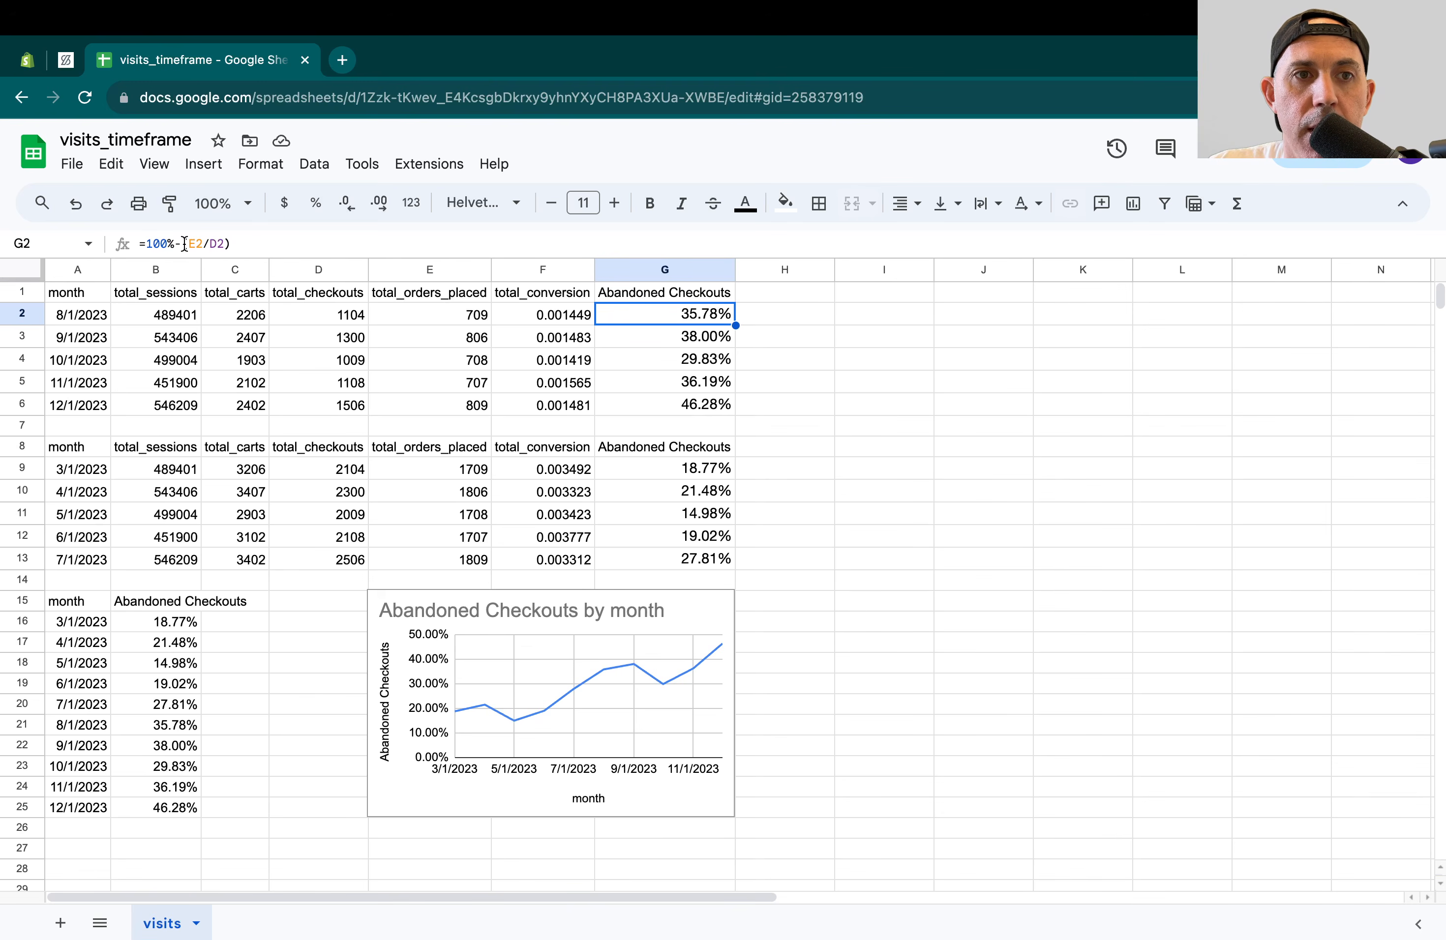
{"action": "left_click", "coordinate": [408, 314]}
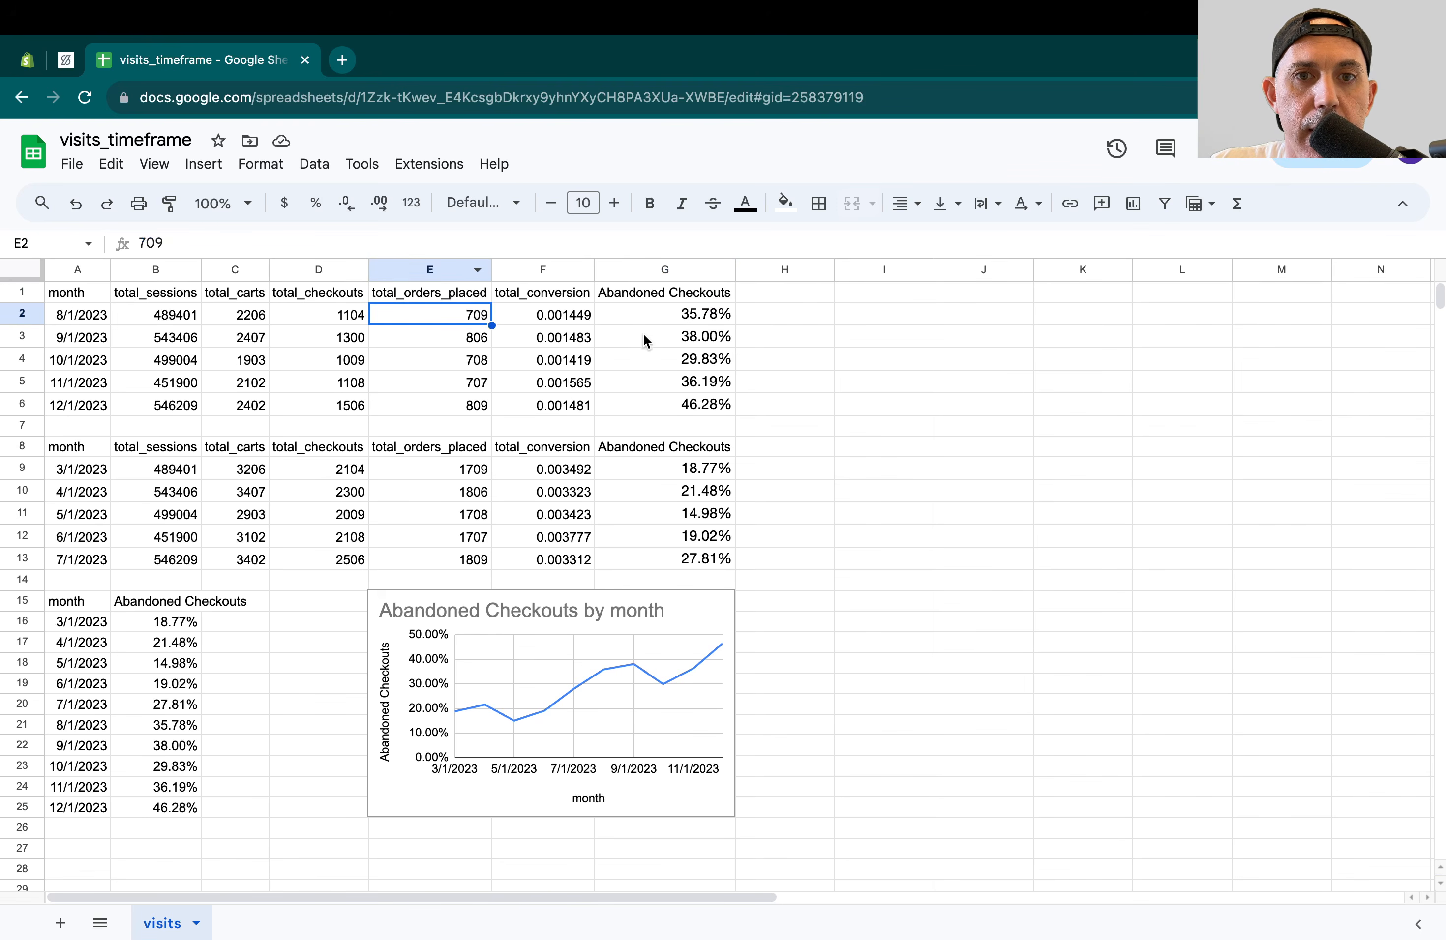
{"action": "left_click", "coordinate": [665, 312]}
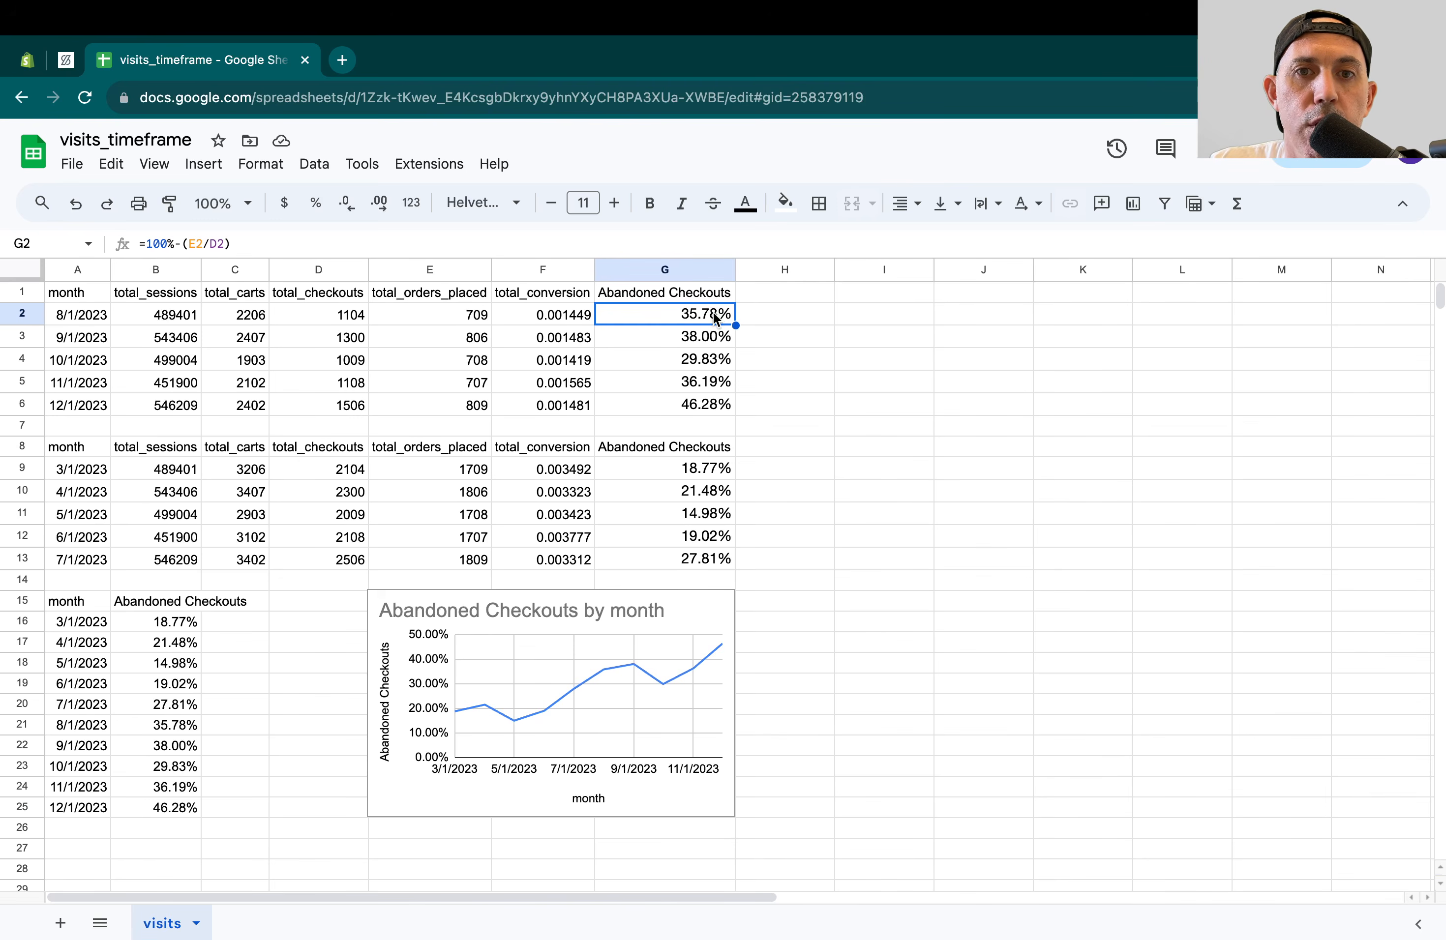
Step: Examine the Abandoned Checkouts percentages for August to December 2023 in G2:G6
{"action": "key", "text": "shift+Down"}
{"action": "key", "text": "shift+Down"}
{"action": "key", "text": "shift+Down"}
{"action": "key", "text": "shift+Down"}
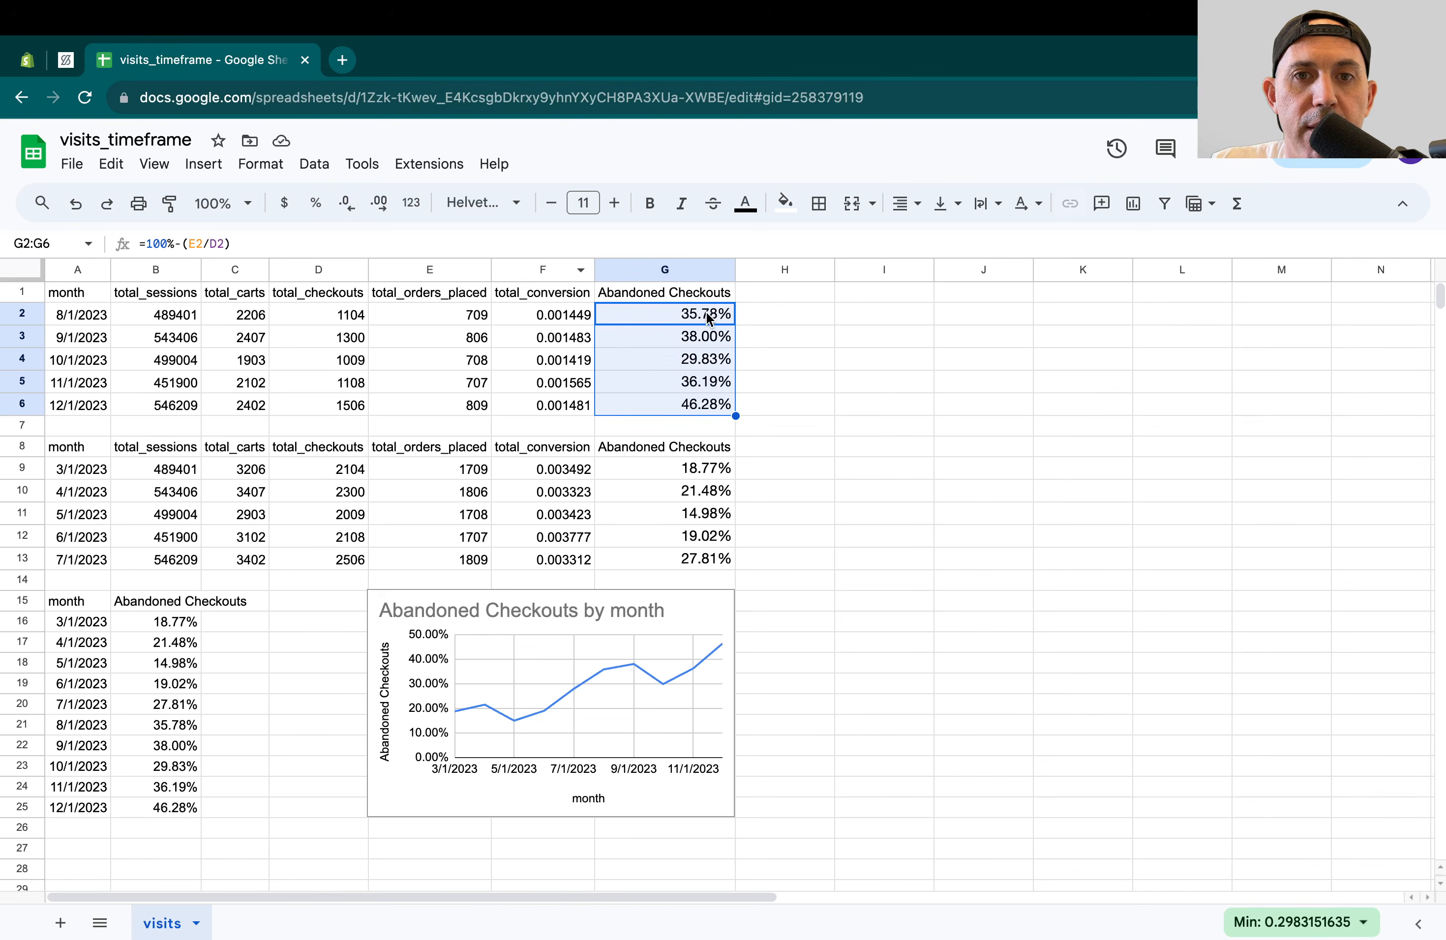
{"action": "left_click", "coordinate": [784, 330]}
{"action": "left_click", "coordinate": [719, 320]}
{"action": "left_click_drag", "start_coordinate": [719, 320], "coordinate": [708, 405]}
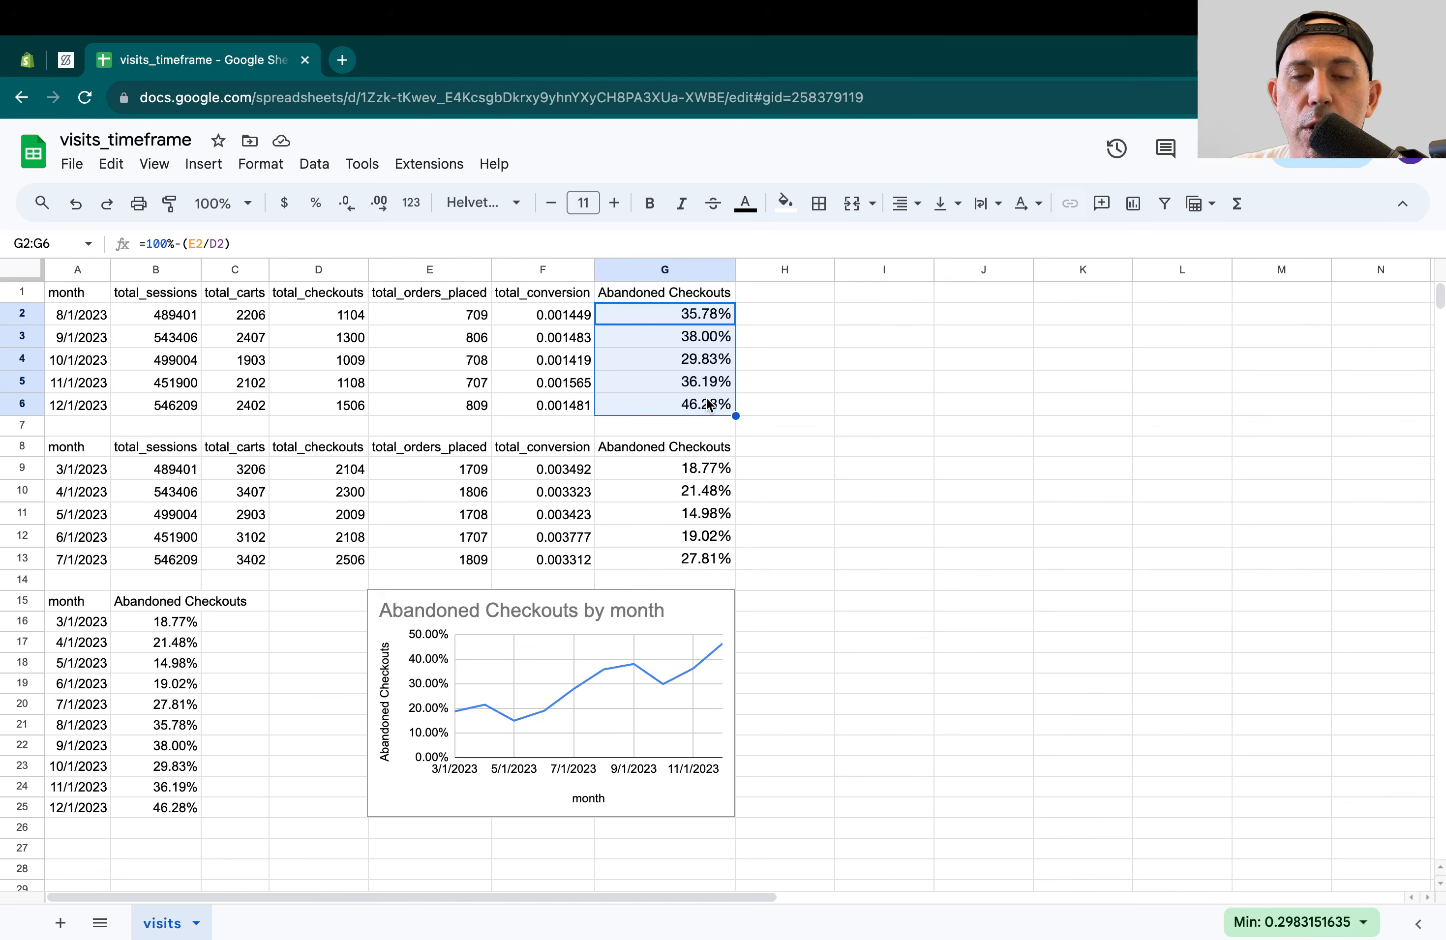
{"action": "left_click", "coordinate": [814, 407]}
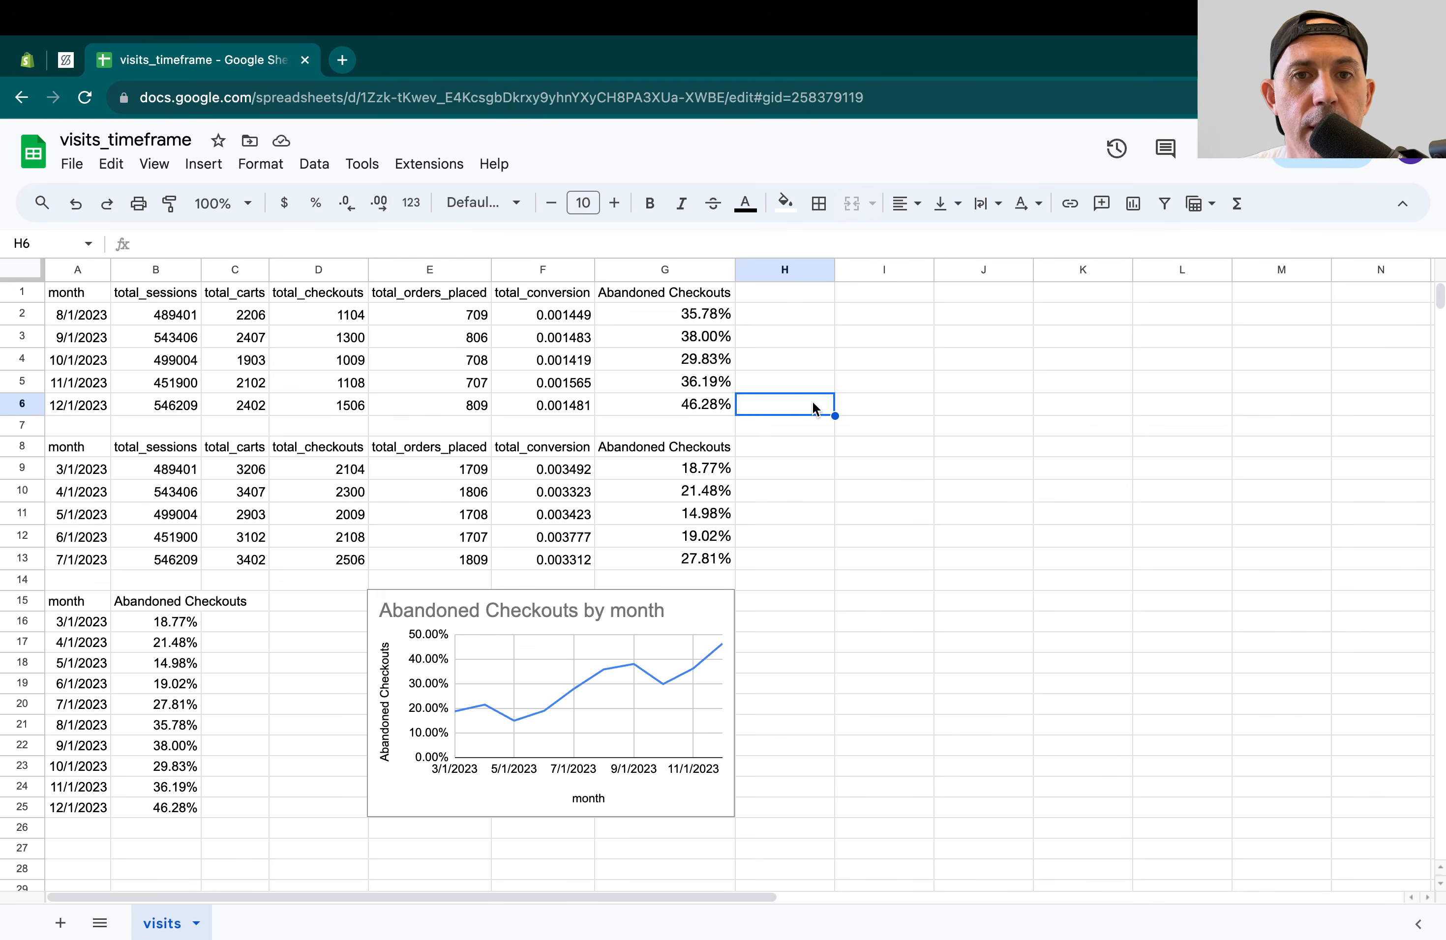
Step: Compare the August–December 2023 table in A1:G6 with the March–July 2023 table in A8:G13
{"action": "left_click_drag", "start_coordinate": [711, 404], "coordinate": [85, 298]}
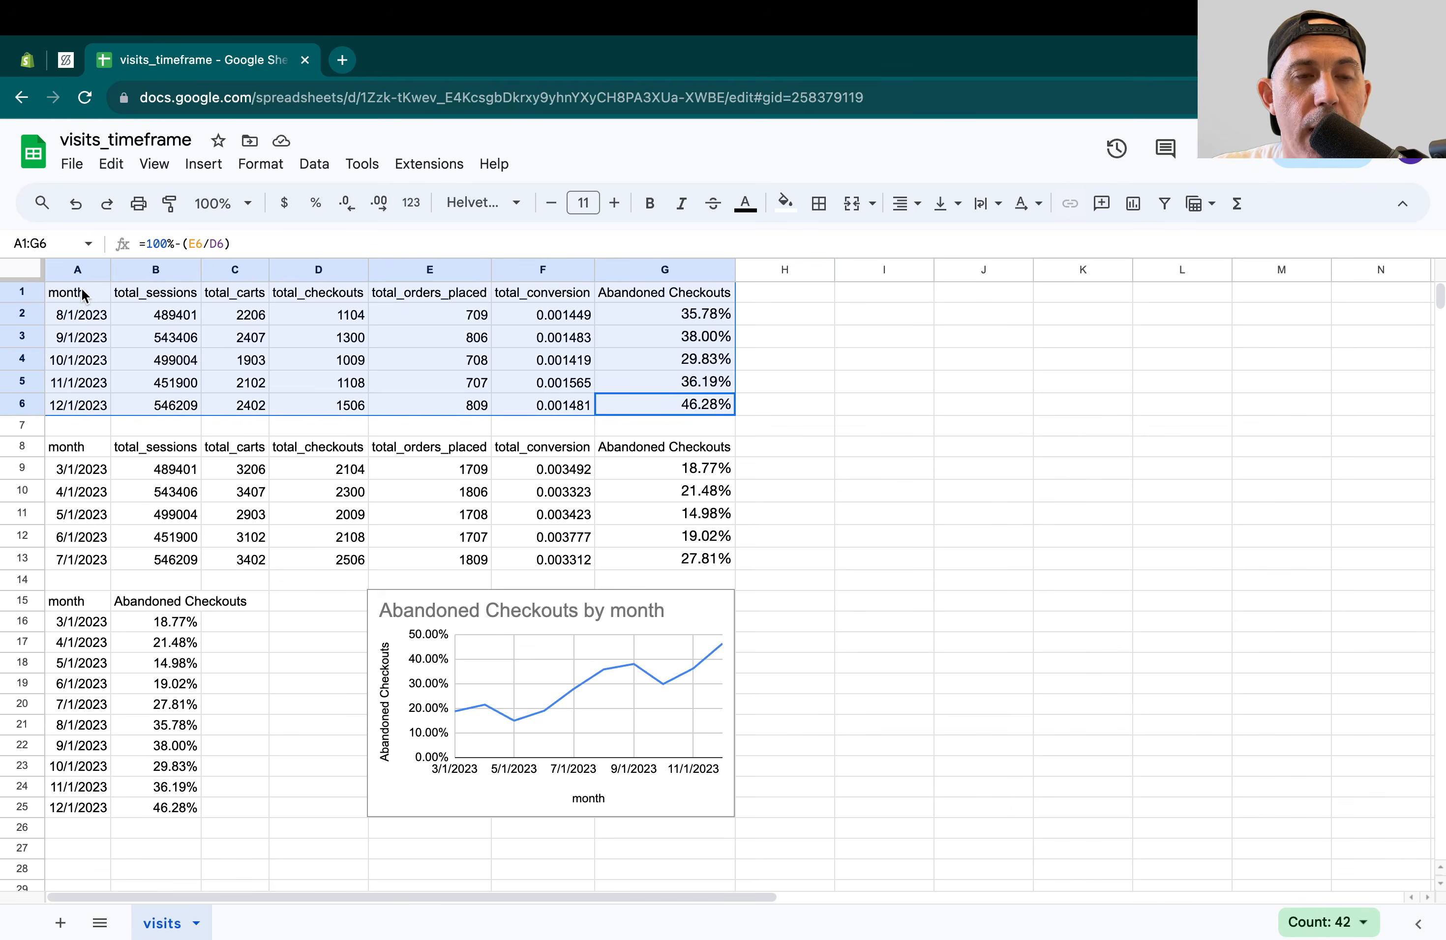
{"action": "left_click_drag", "start_coordinate": [79, 449], "coordinate": [675, 558]}
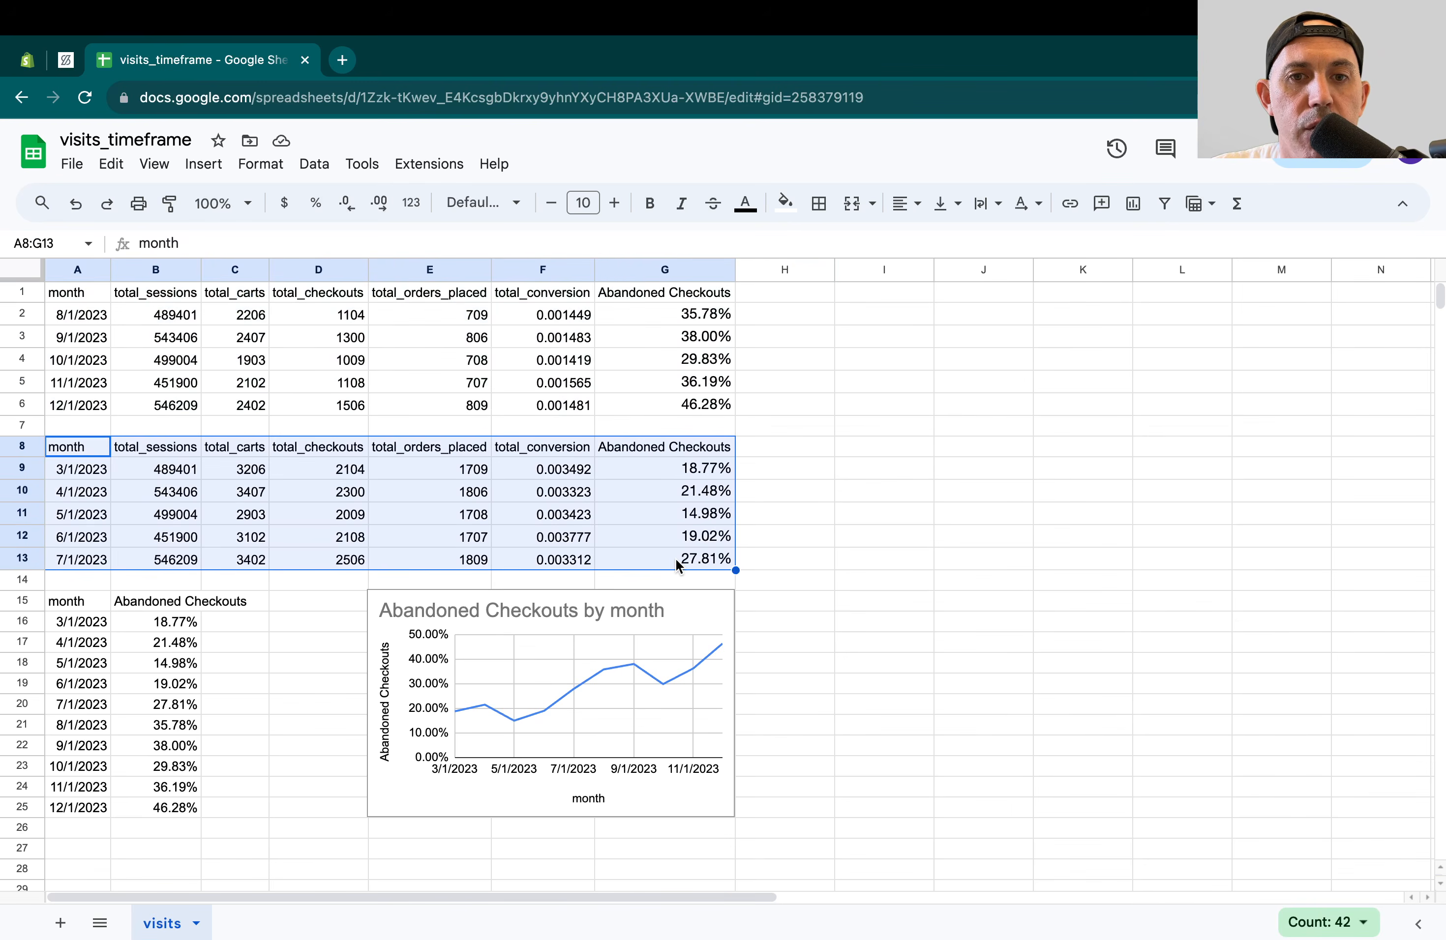
{"action": "left_click", "coordinate": [638, 484]}
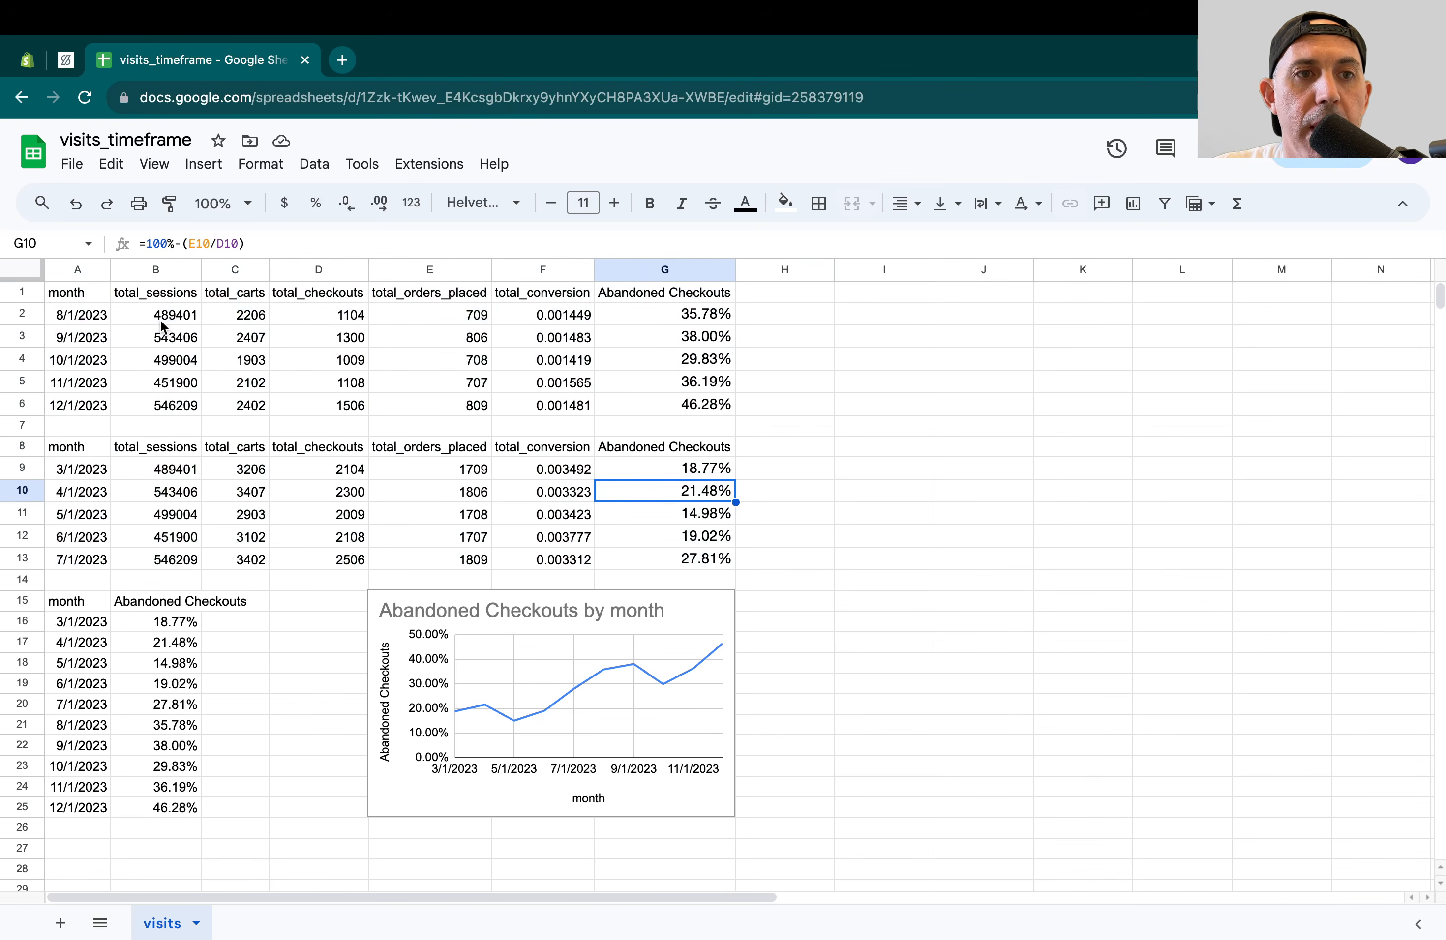
Step: Copy the month and Abandoned Checkouts data of both tables: A1:A6, A9:A13, G1:G6 and G9:G13
{"action": "left_click", "coordinate": [82, 298]}
{"action": "left_click_drag", "start_coordinate": [81, 297], "coordinate": [80, 403]}
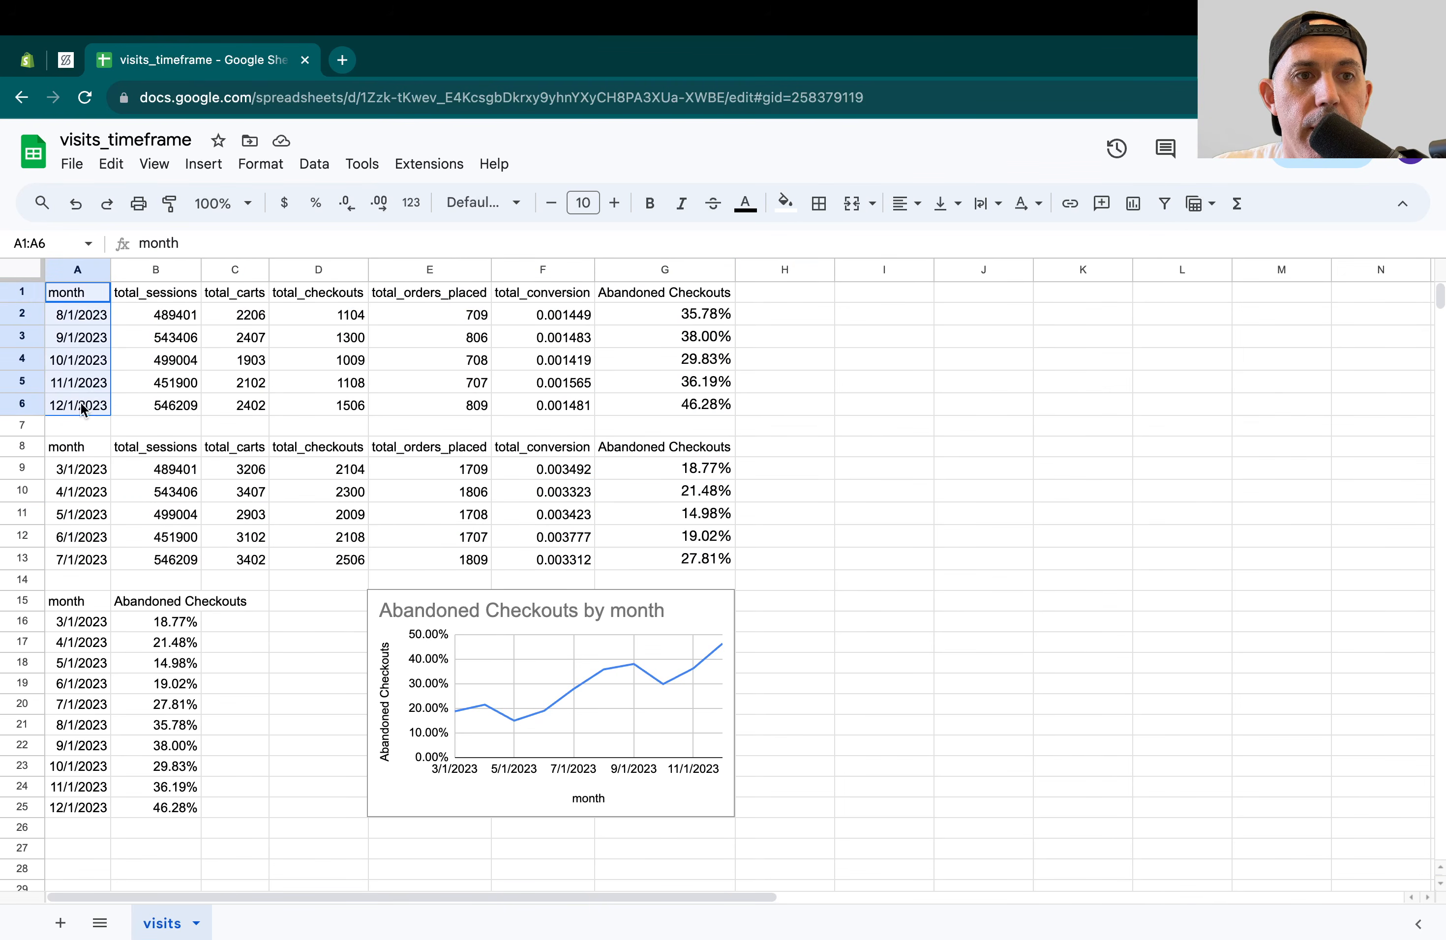
{"action": "left_click_drag", "start_coordinate": [96, 467], "coordinate": [95, 561]}
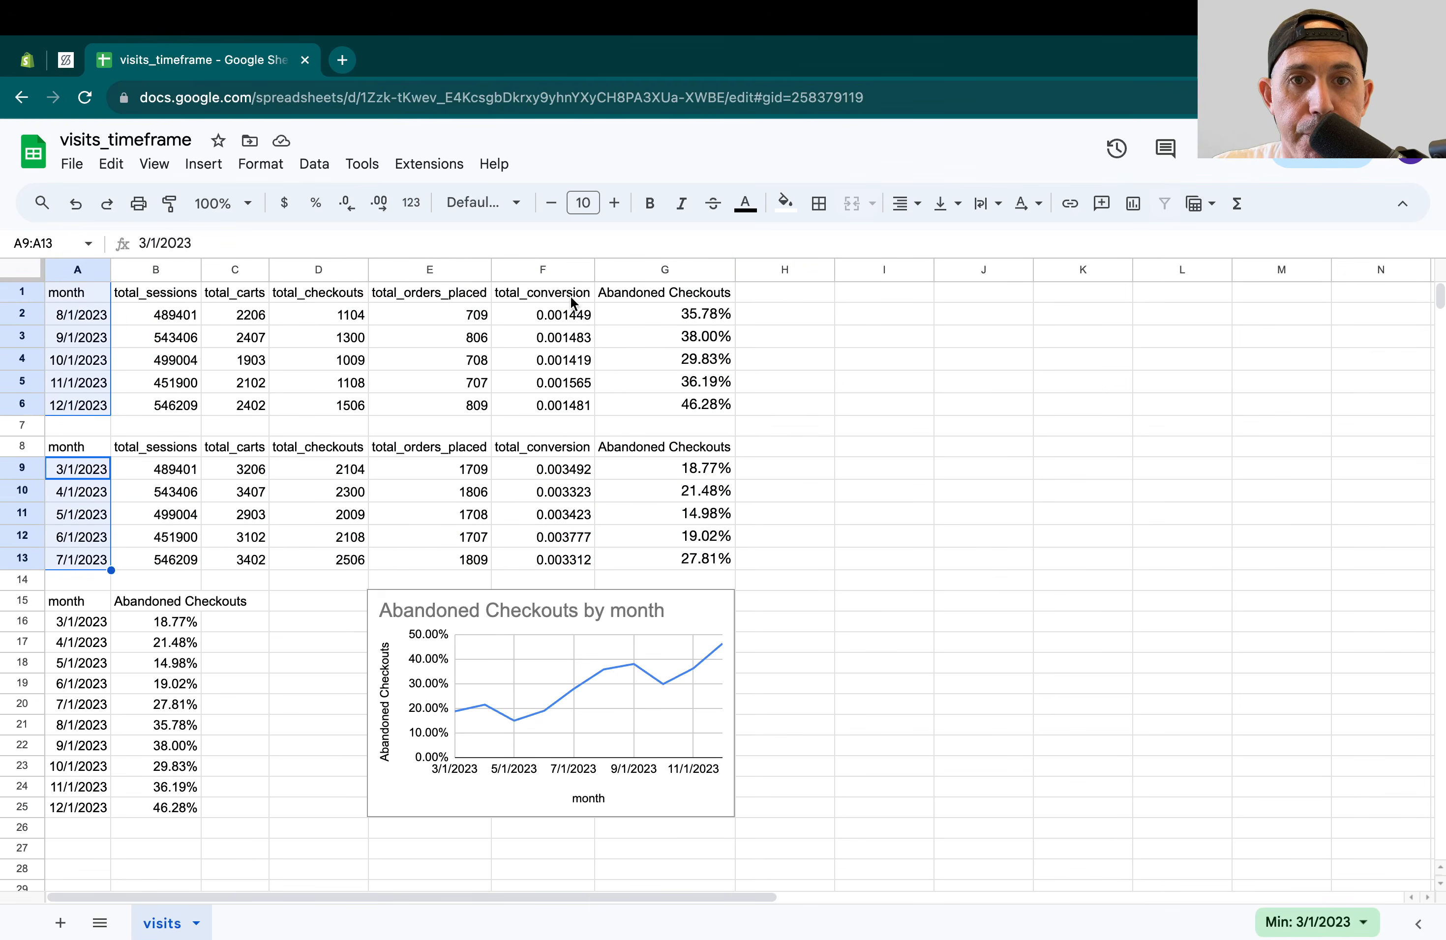
{"action": "left_click_drag", "start_coordinate": [678, 294], "coordinate": [685, 401]}
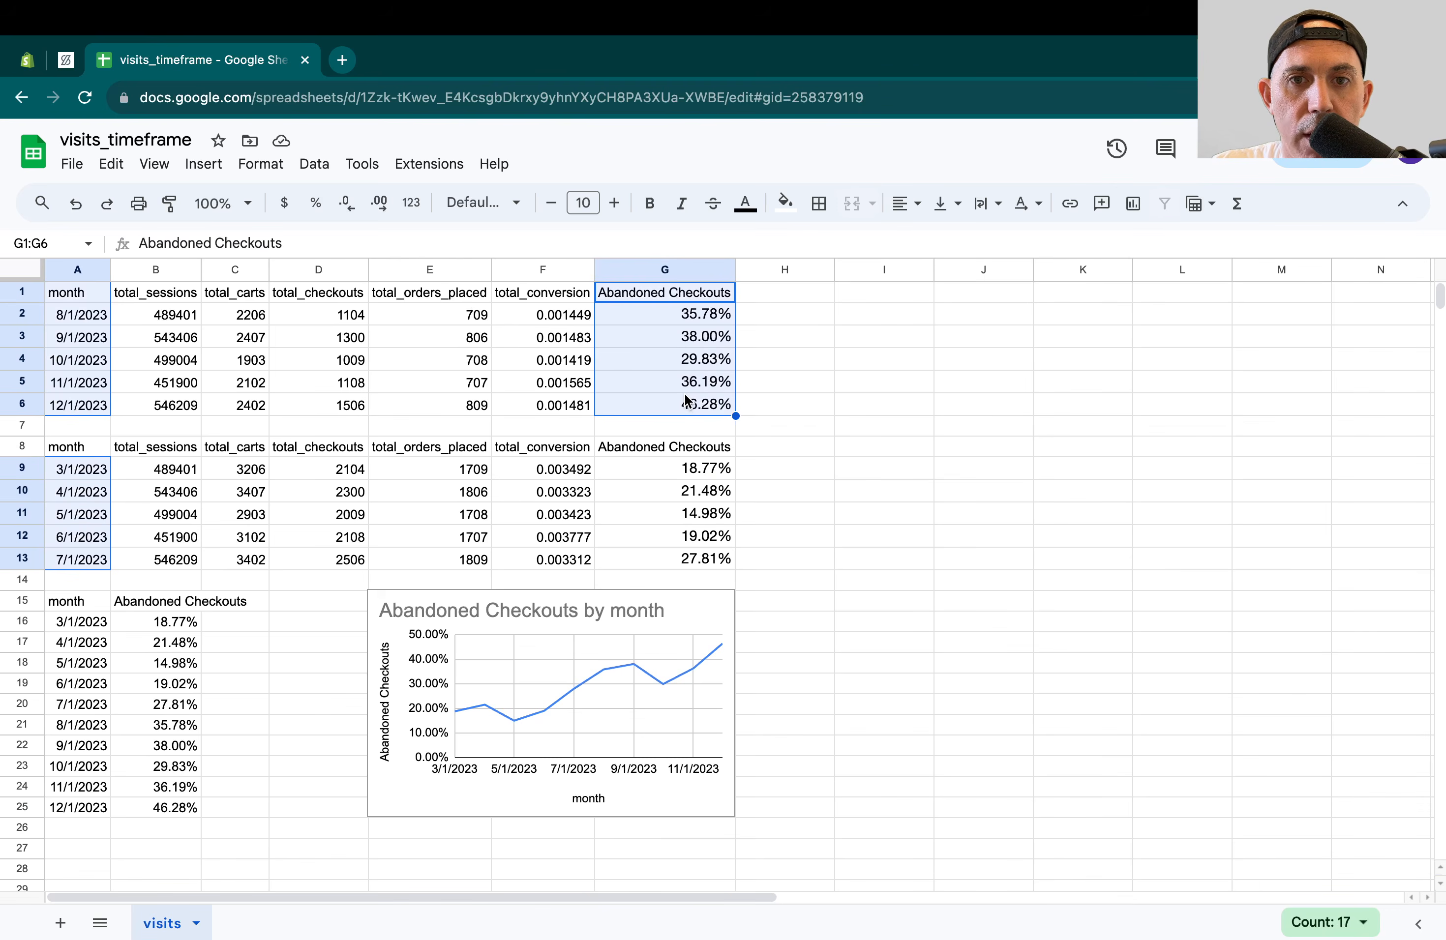
{"action": "left_click_drag", "start_coordinate": [695, 469], "coordinate": [684, 561]}
{"action": "key", "text": "ctrl+c"}
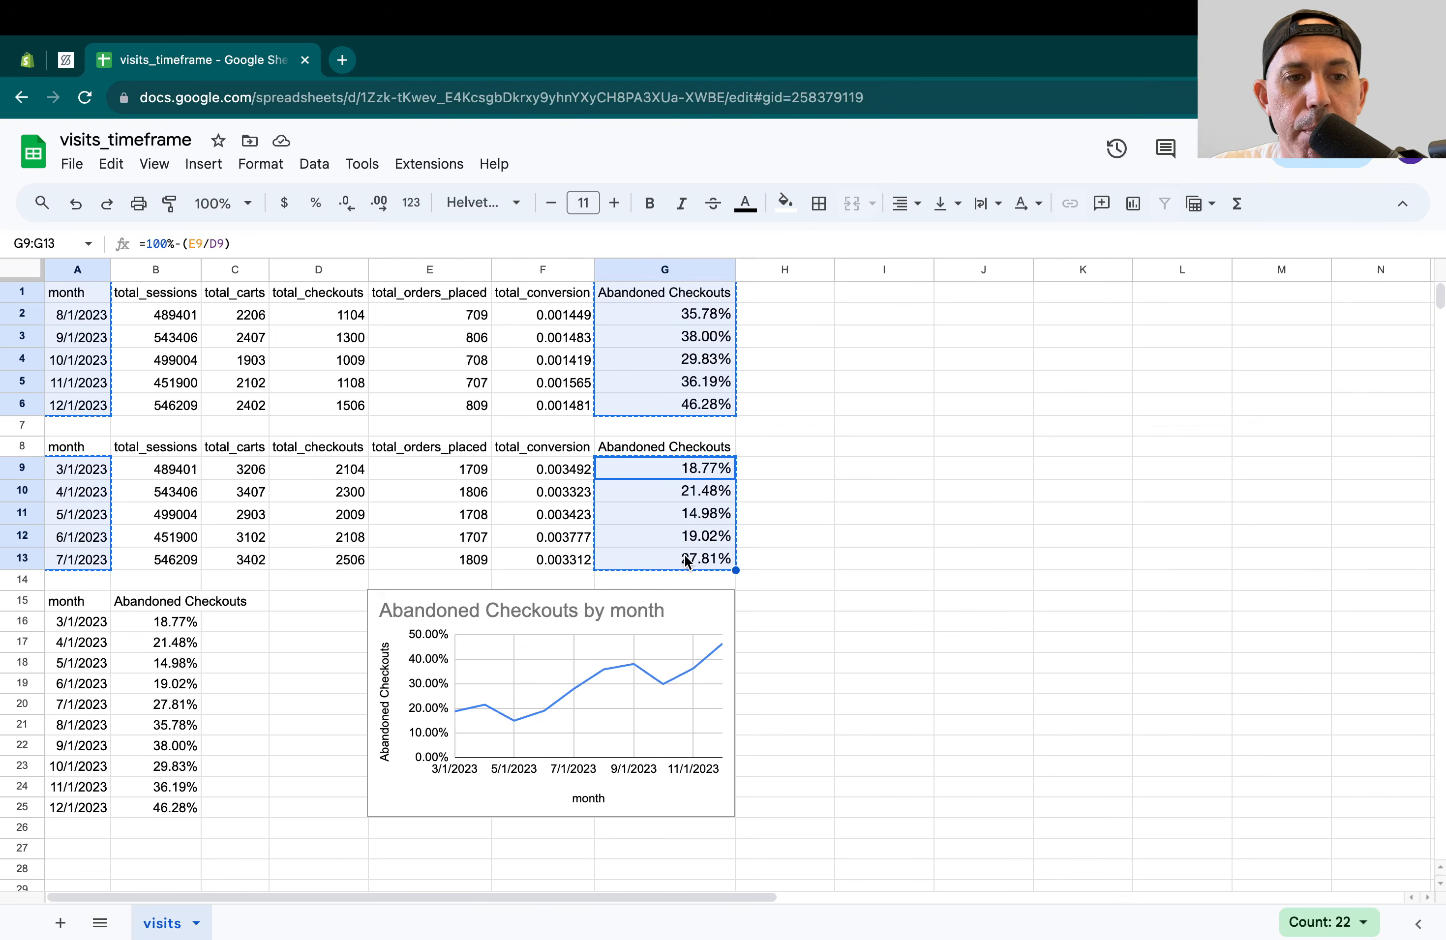
{"action": "left_click", "coordinate": [906, 381]}
{"action": "key", "text": "ctrl+v"}
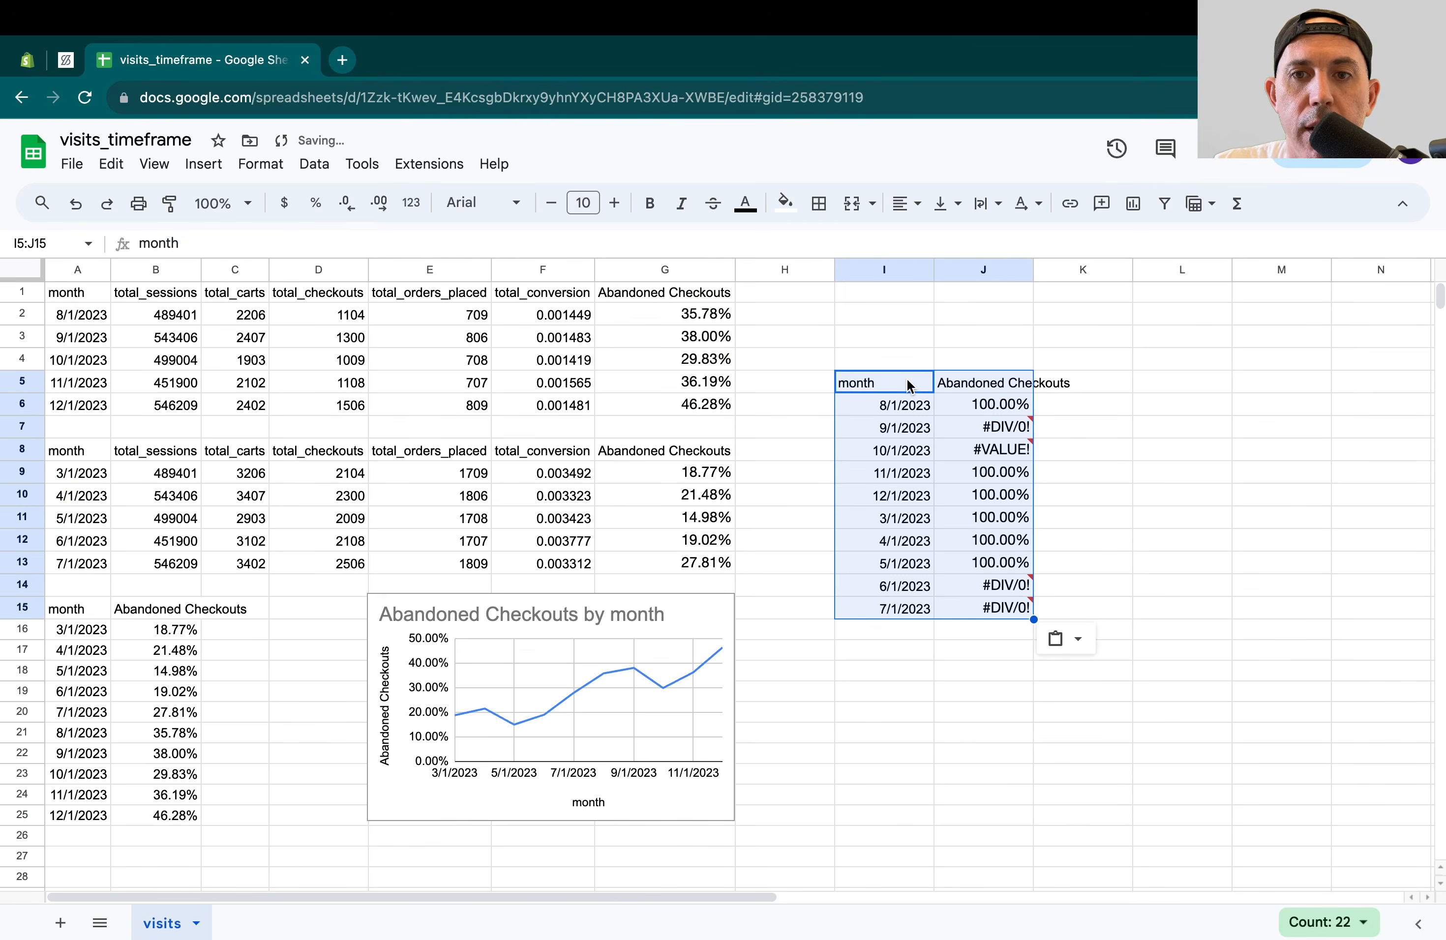
{"action": "key", "text": "ctrl+z"}
Step: Paste the copied month and Abandoned Checkouts data as values only, starting at cell I5
{"action": "right_click", "coordinate": [906, 382]}
{"action": "mouse_move", "coordinate": [940, 360]}
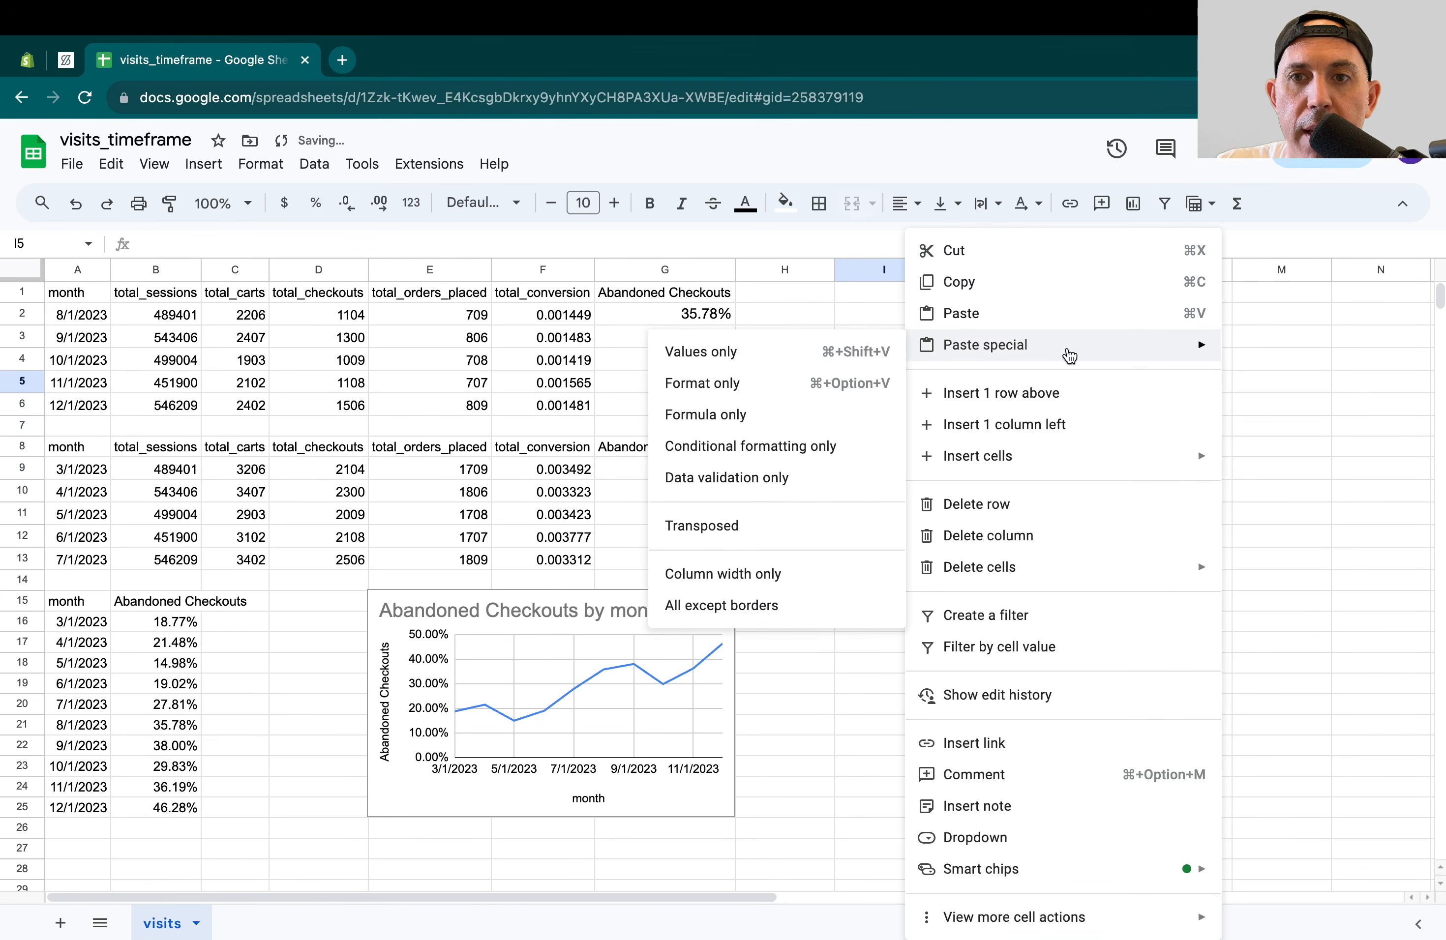
{"action": "left_click", "coordinate": [819, 351]}
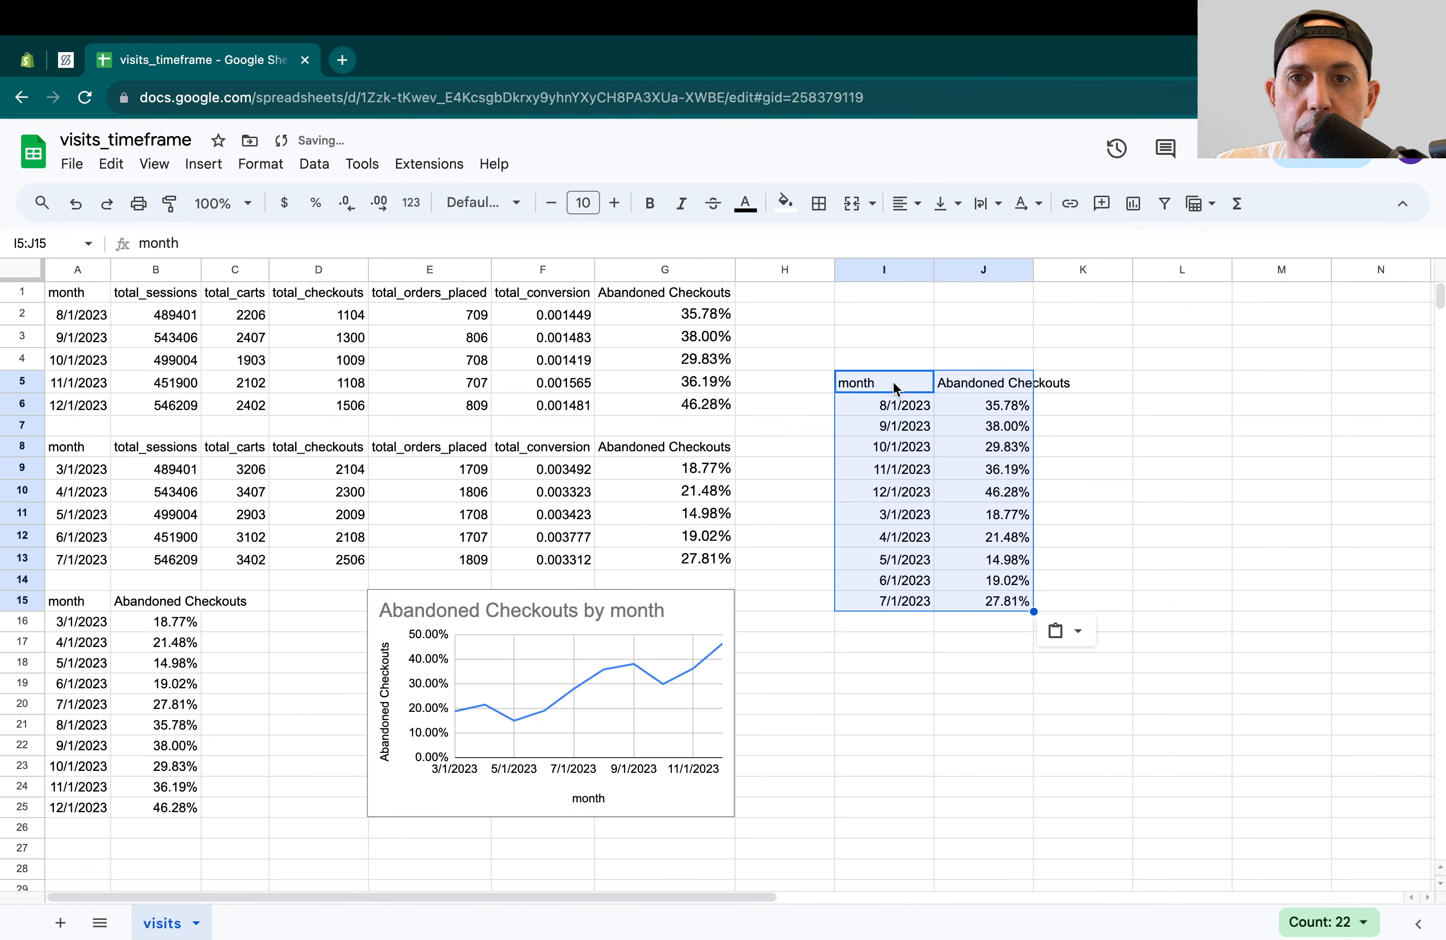
Step: Reorder the pasted rows in columns I and J chronologically, from 3/1/2023 in row 6 to 12/1/2023 in row 15
{"action": "left_click", "coordinate": [1011, 447]}
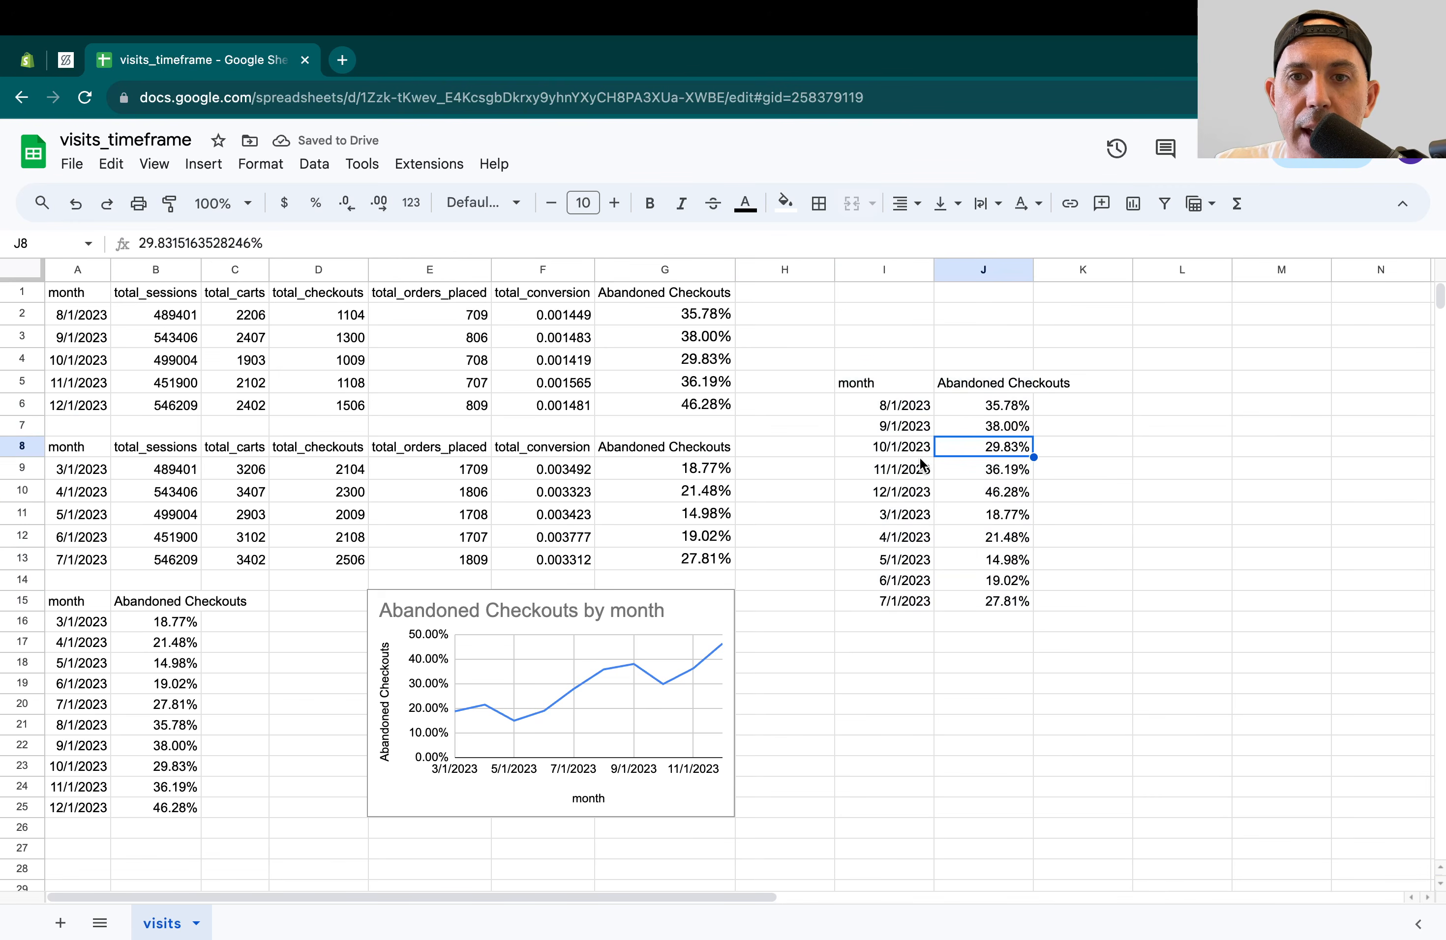
{"action": "left_click_drag", "start_coordinate": [892, 410], "coordinate": [990, 709]}
{"action": "key", "text": "ctrl+x"}
{"action": "left_click", "coordinate": [886, 622]}
{"action": "key", "text": "ctrl+v"}
{"action": "key", "text": "ctrl+x"}
{"action": "left_click", "coordinate": [902, 405]}
{"action": "key", "text": "ctrl+v"}
{"action": "left_click", "coordinate": [983, 537]}
Step: Insert a line chart of Abandoned Checkouts by month from I5:J15 and review the available chart types
{"action": "left_click_drag", "start_coordinate": [975, 602], "coordinate": [892, 385]}
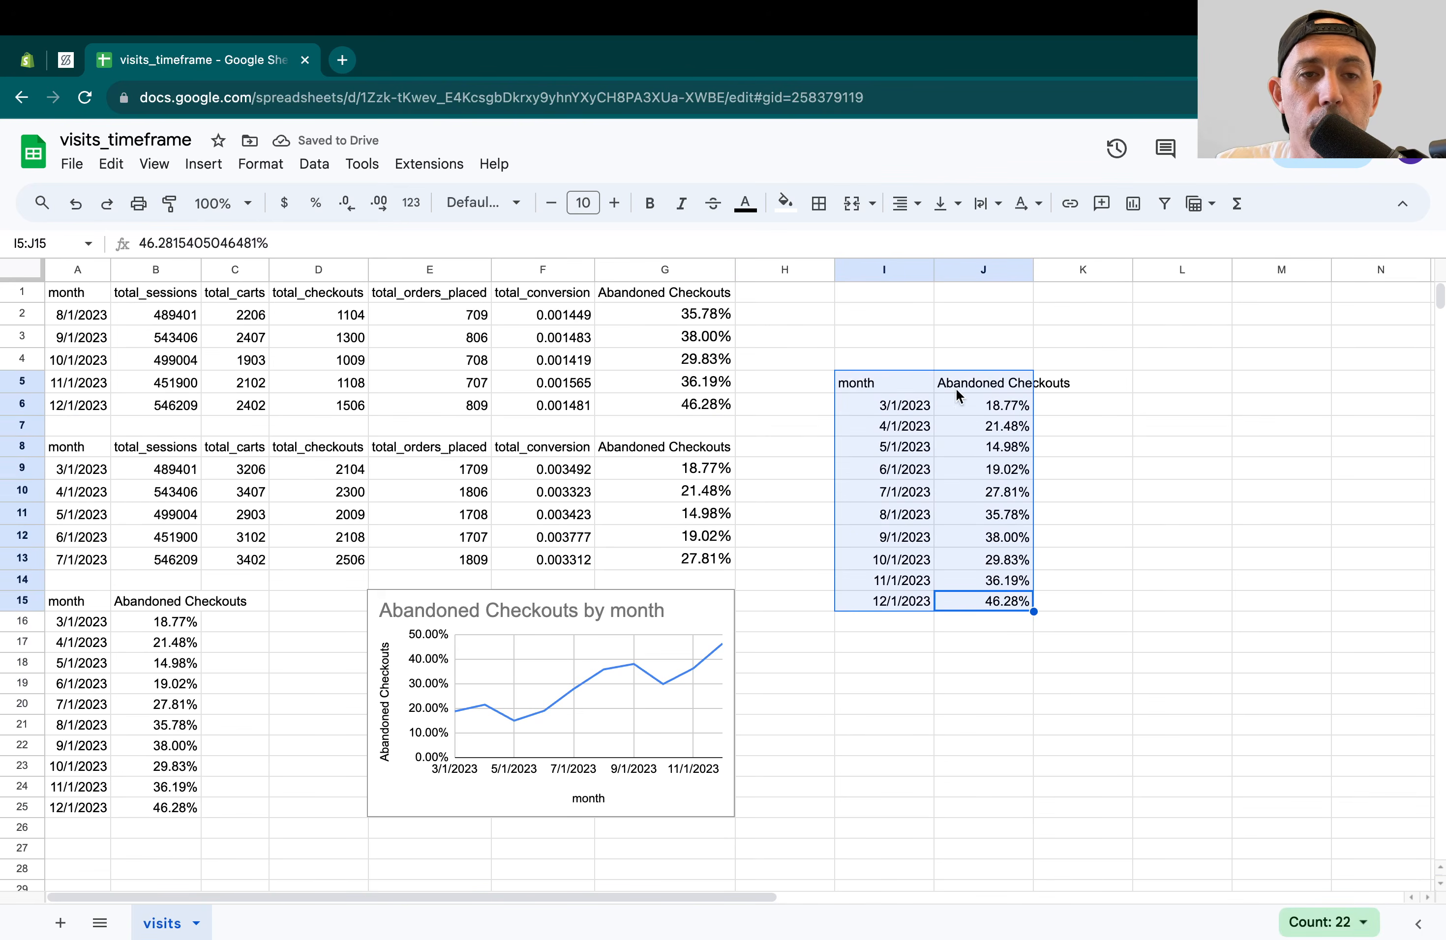
{"action": "left_click", "coordinate": [203, 164]}
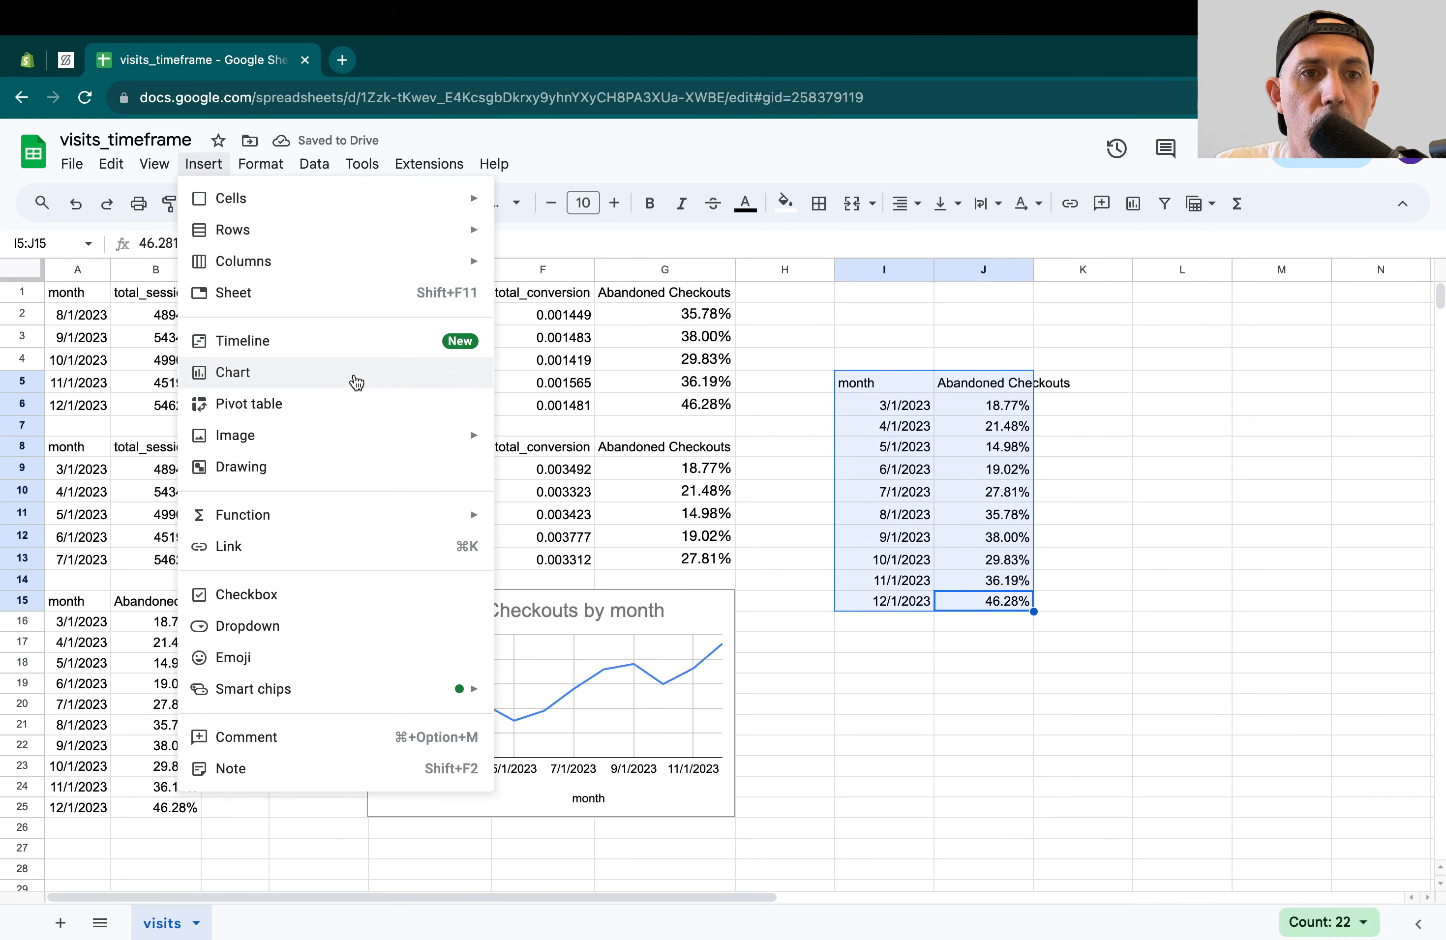
{"action": "left_click", "coordinate": [356, 385]}
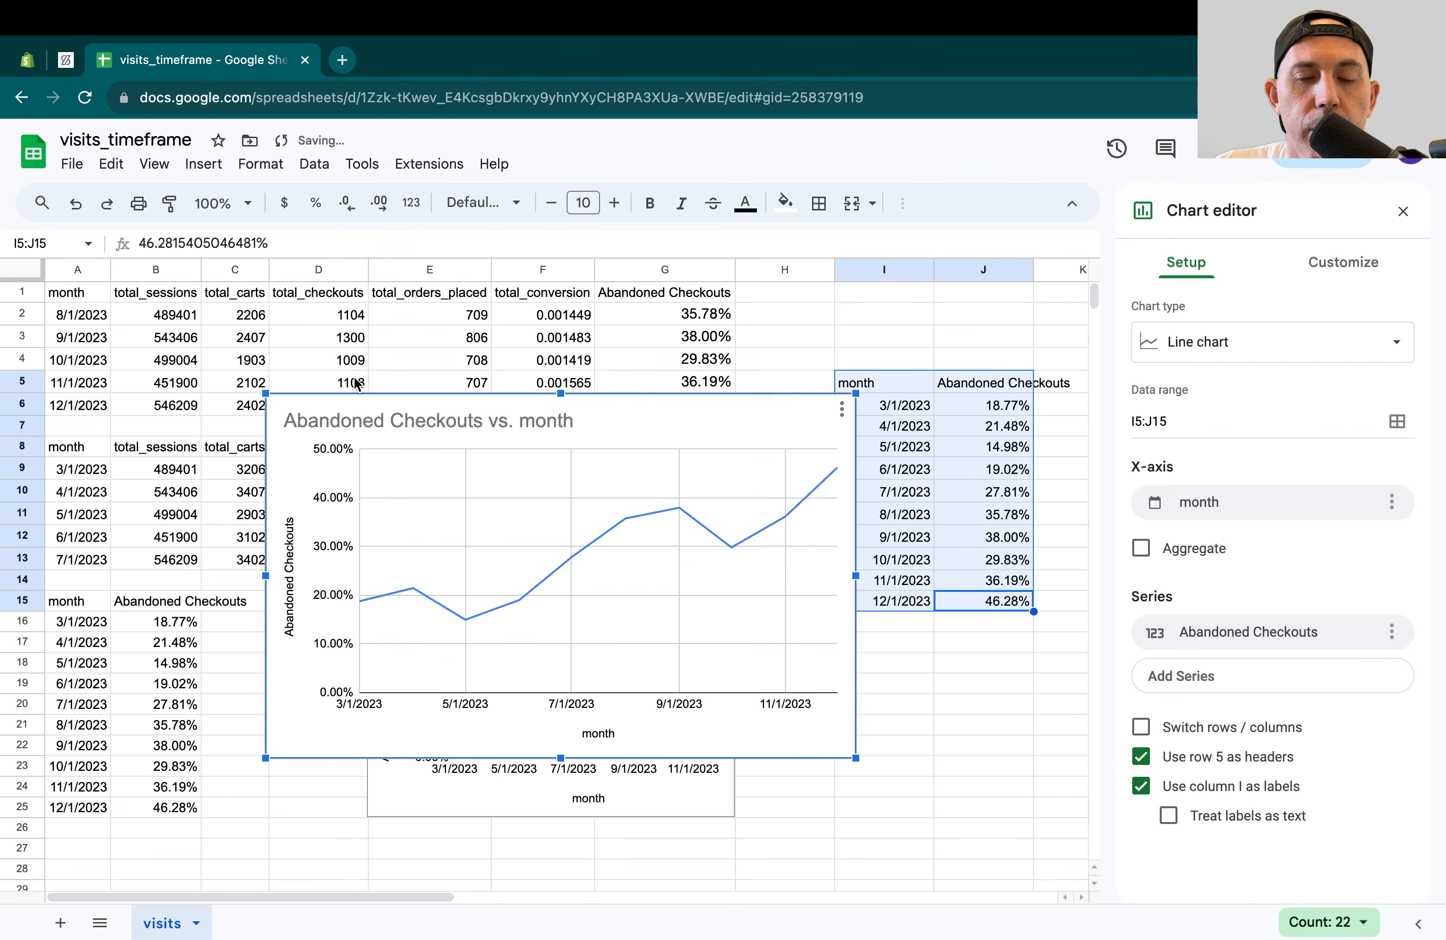
{"action": "left_click", "coordinate": [1263, 341]}
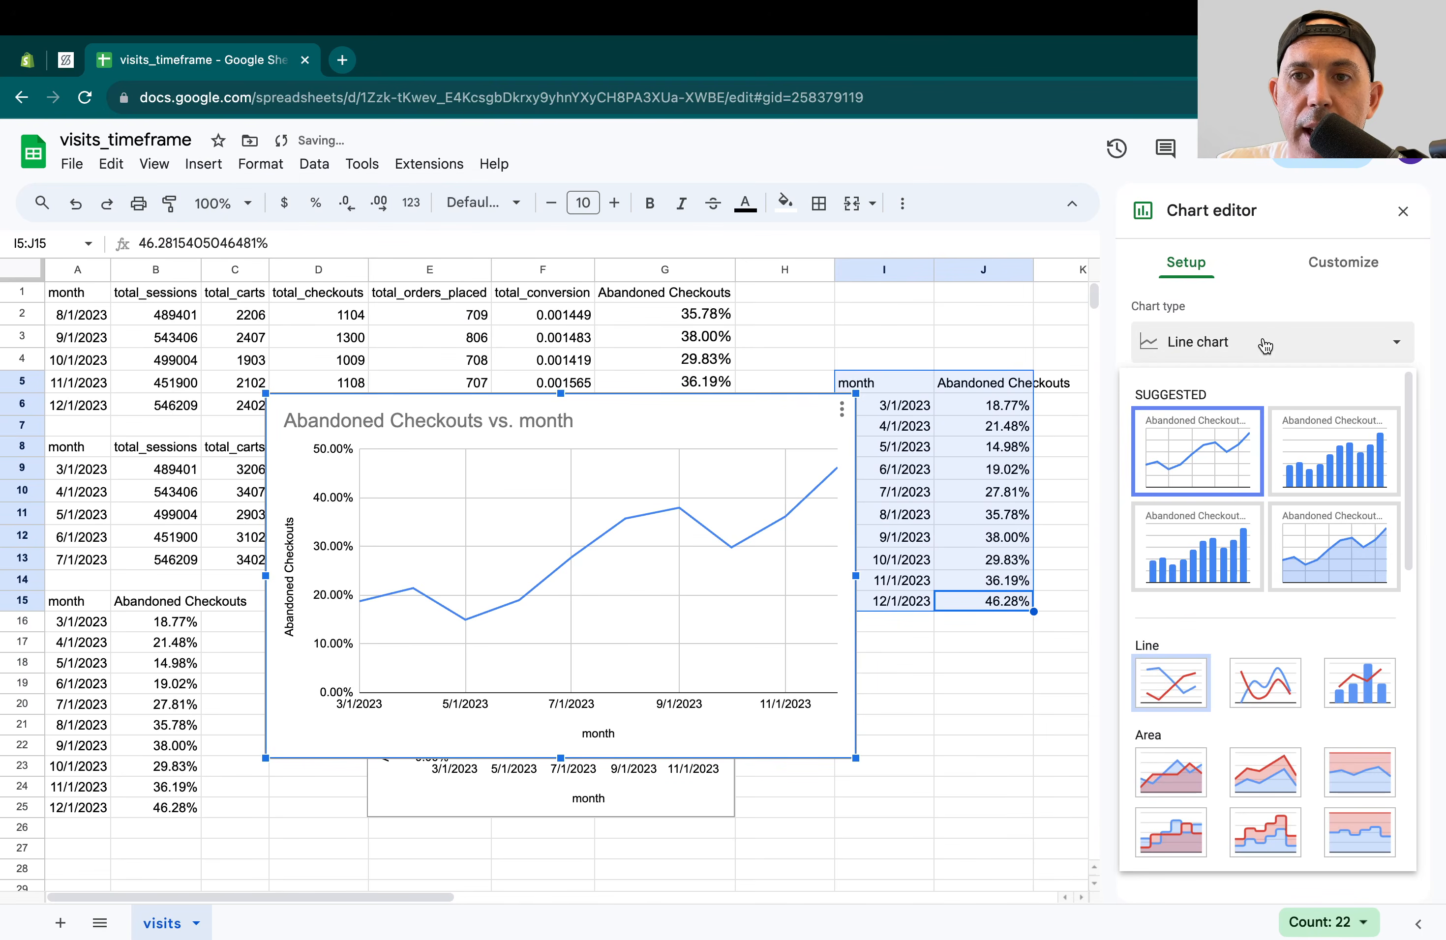
{"action": "left_click", "coordinate": [1263, 345]}
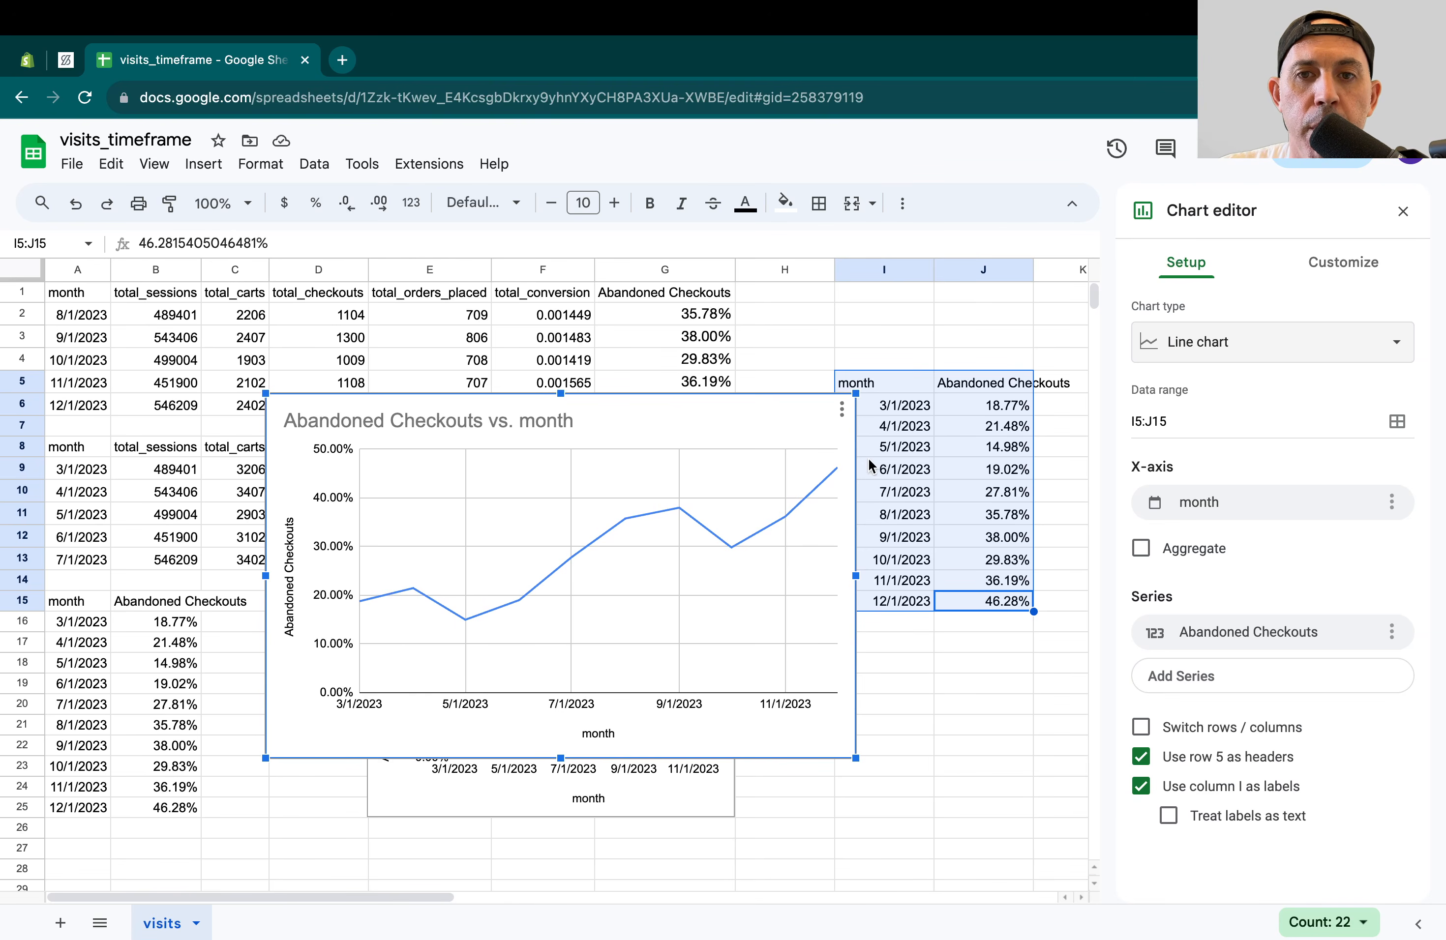
Step: Delete the Abandoned Checkouts vs. month chart built from I5:J15
{"action": "left_click", "coordinate": [841, 409]}
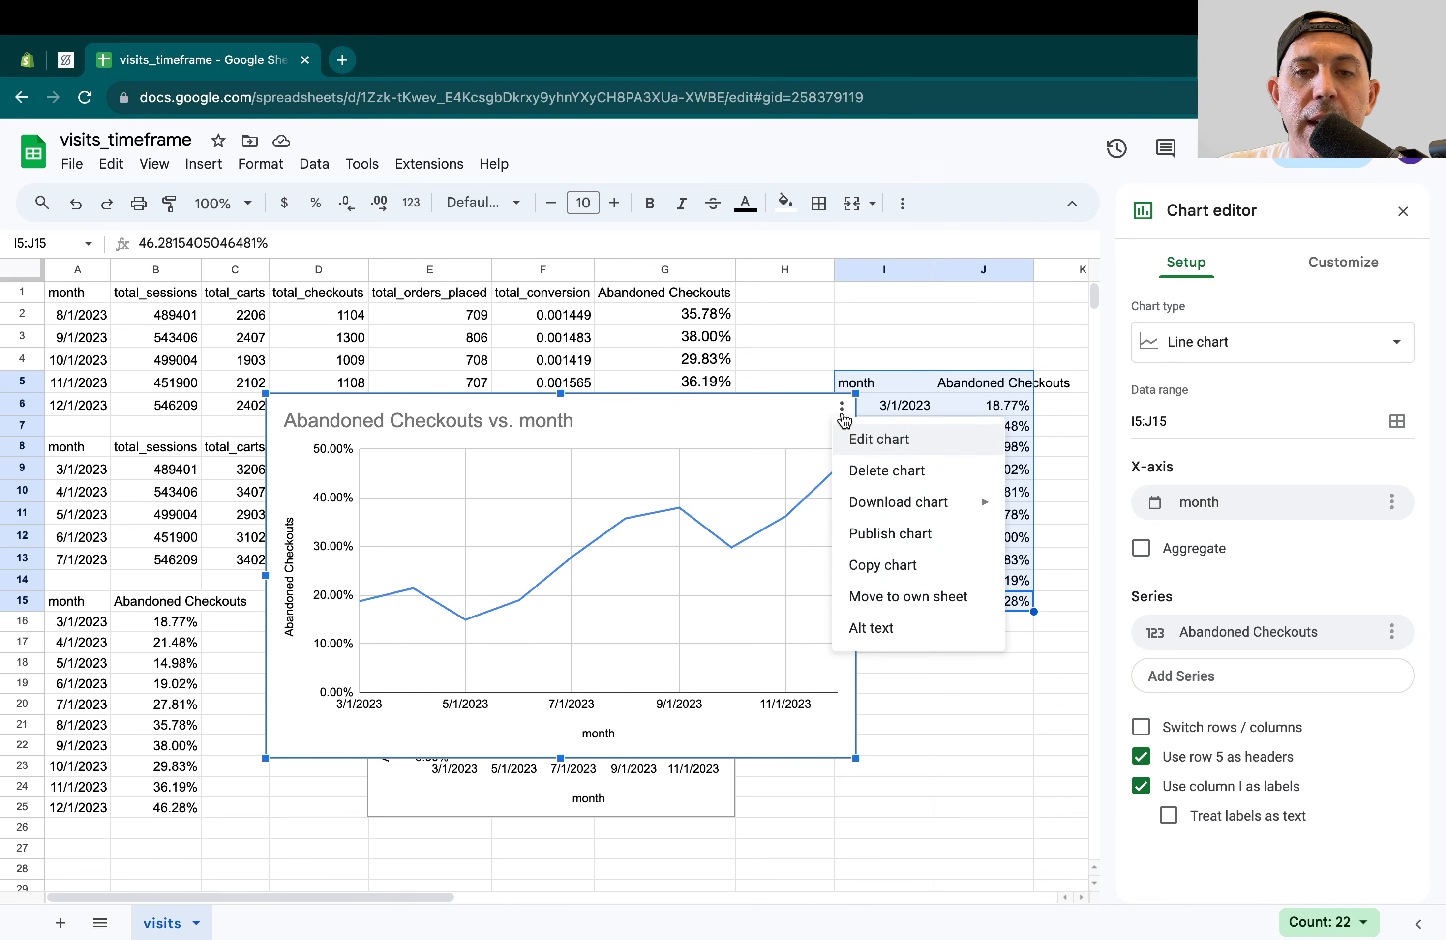
{"action": "left_click", "coordinate": [882, 472]}
{"action": "left_click", "coordinate": [1096, 544]}
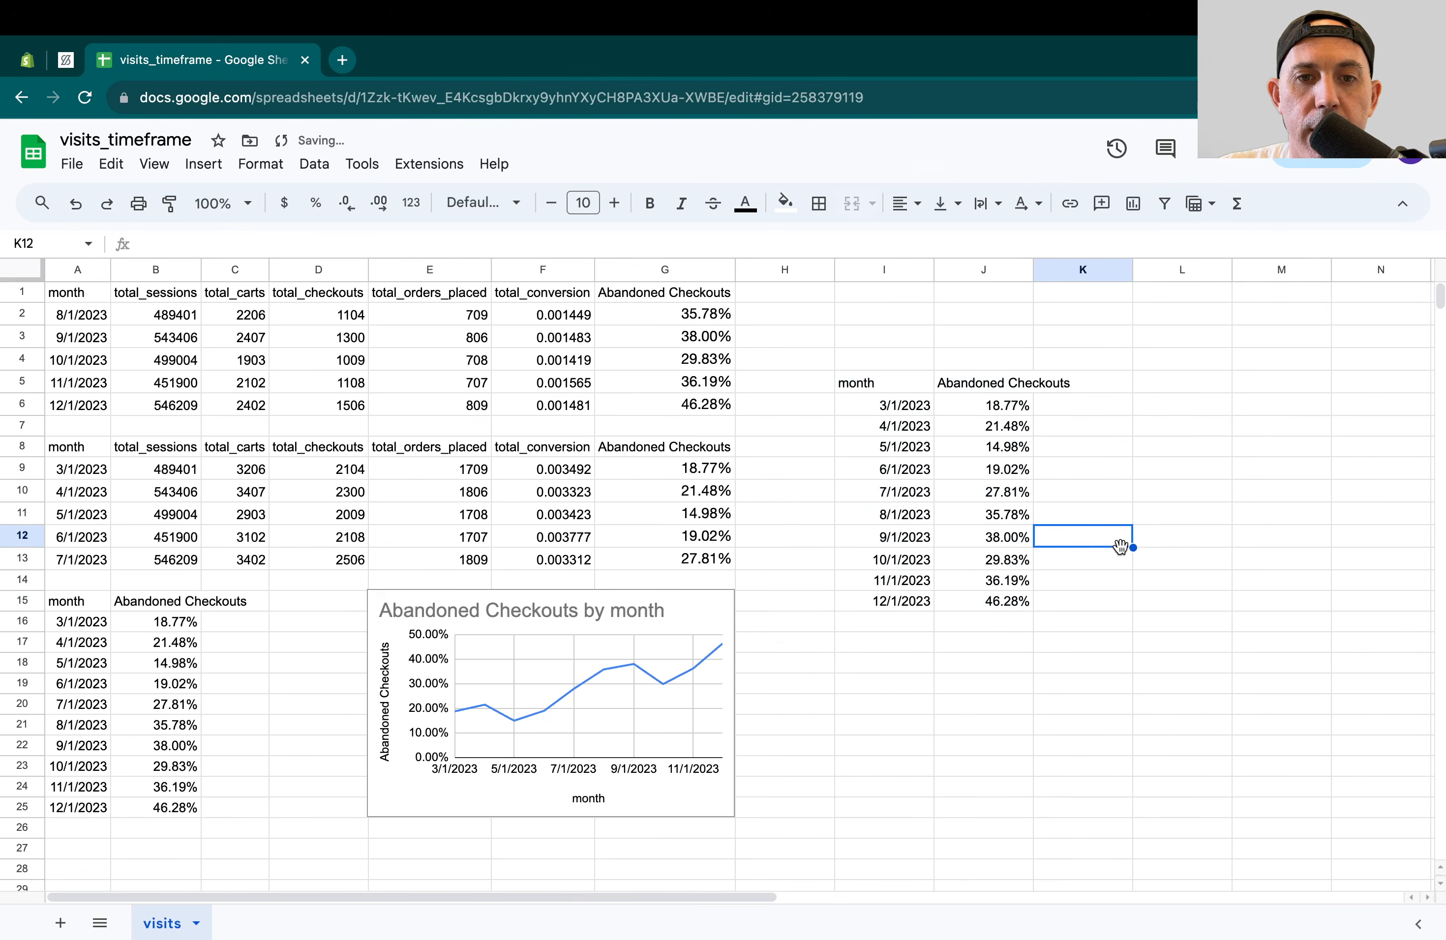